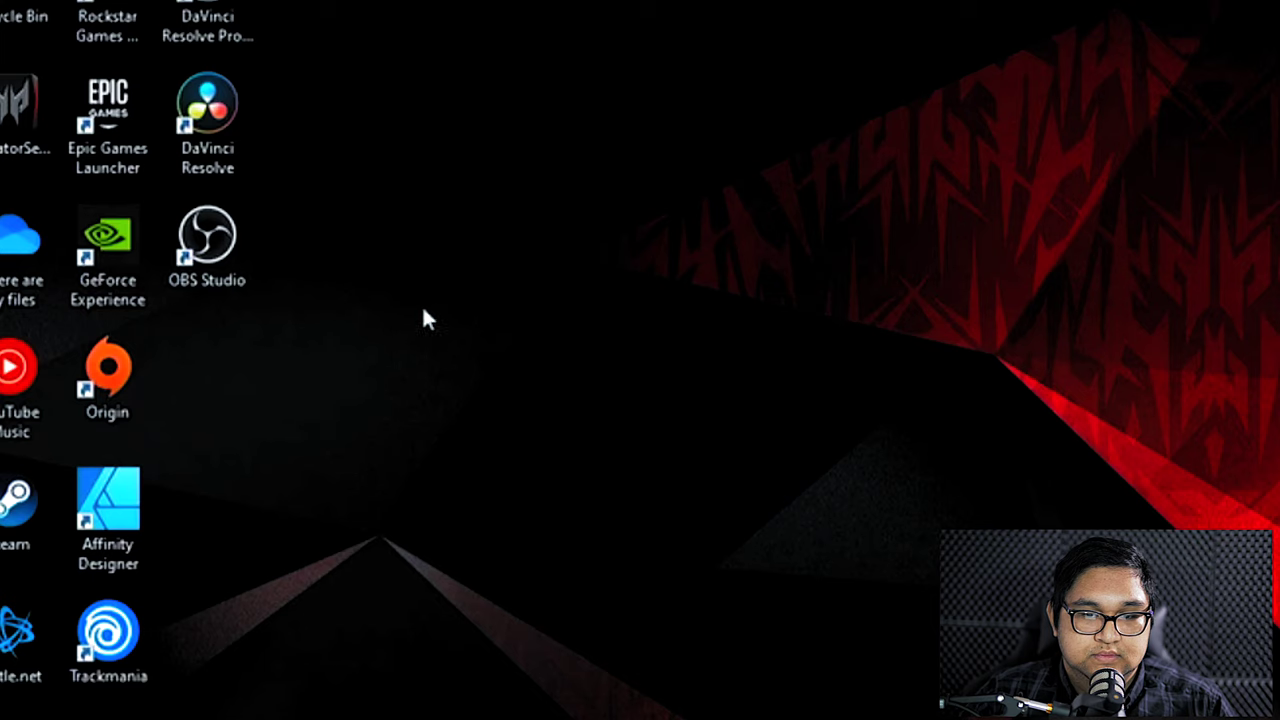
Step: Launch OBS and add an Audio Input Capture source using the Scarlett Solo USB microphone
click(186, 228)
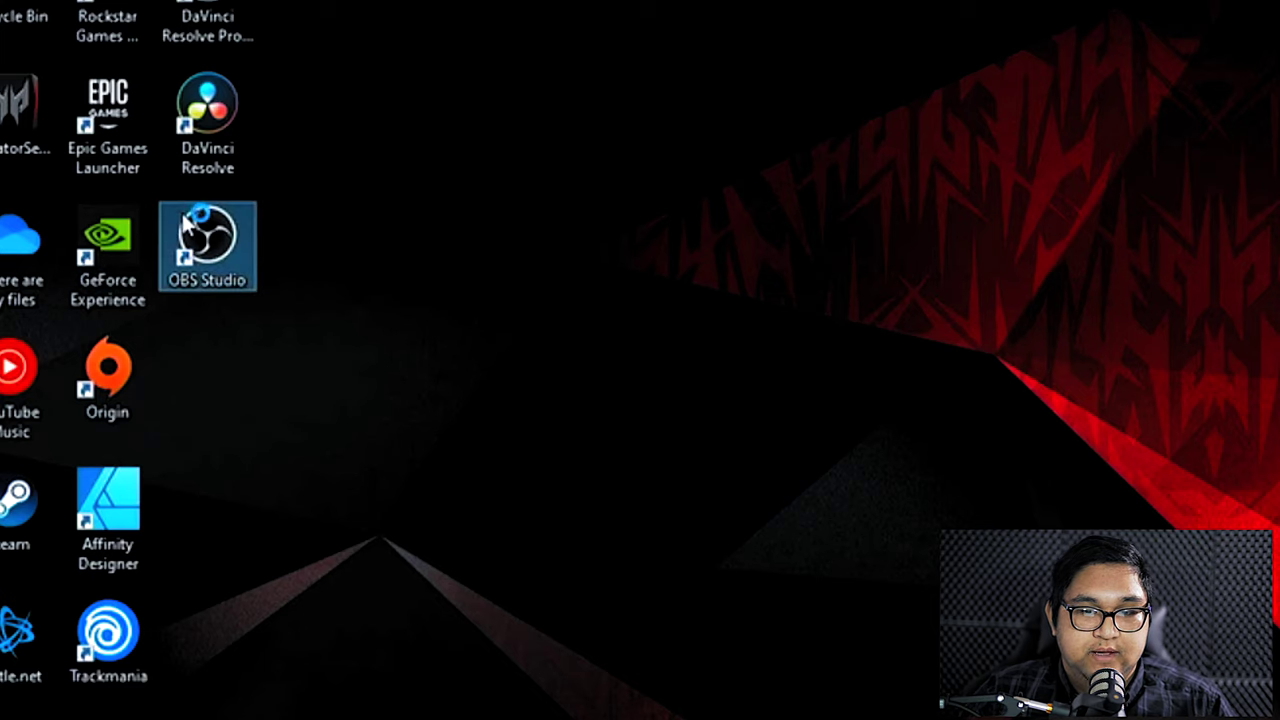
click(200, 698)
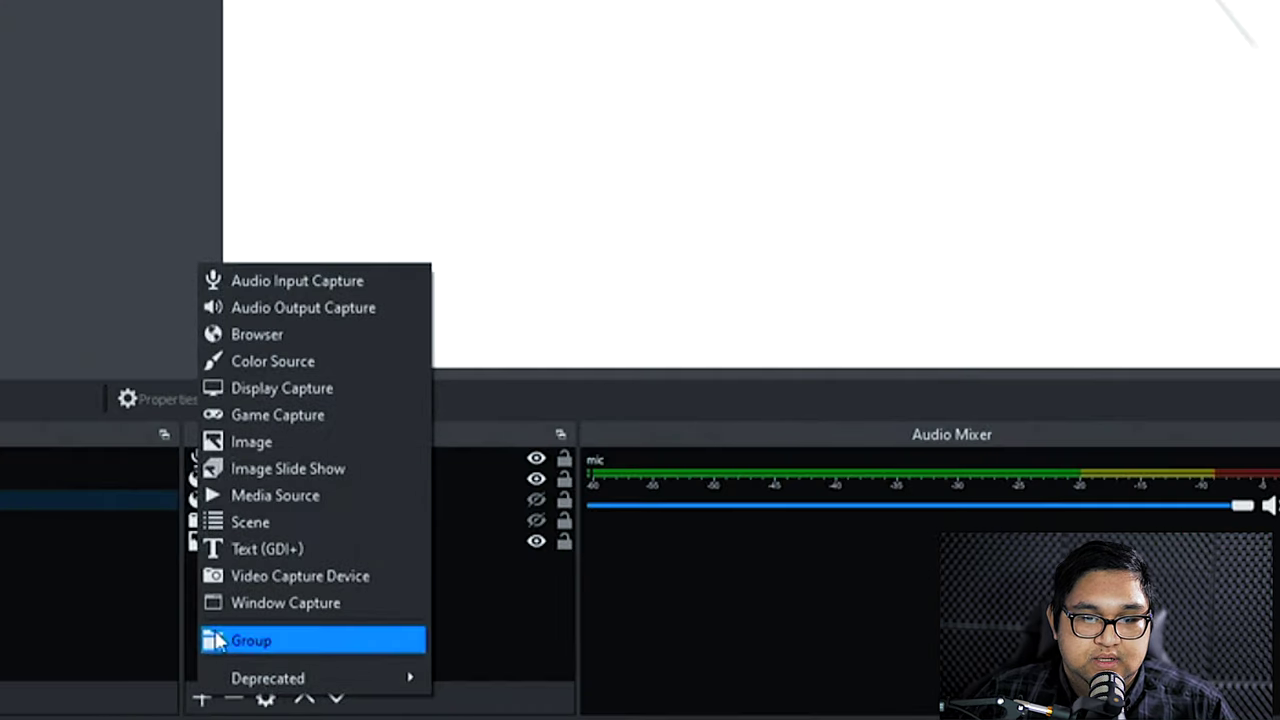
click(317, 281)
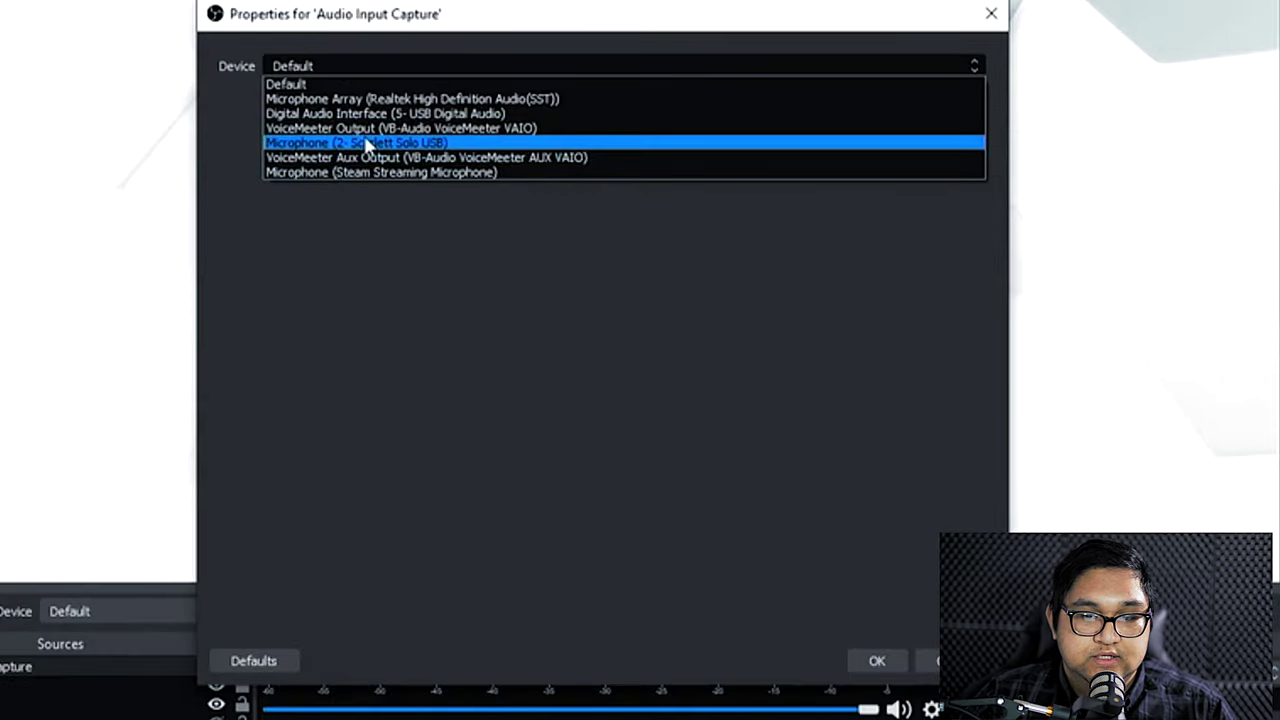
click(367, 143)
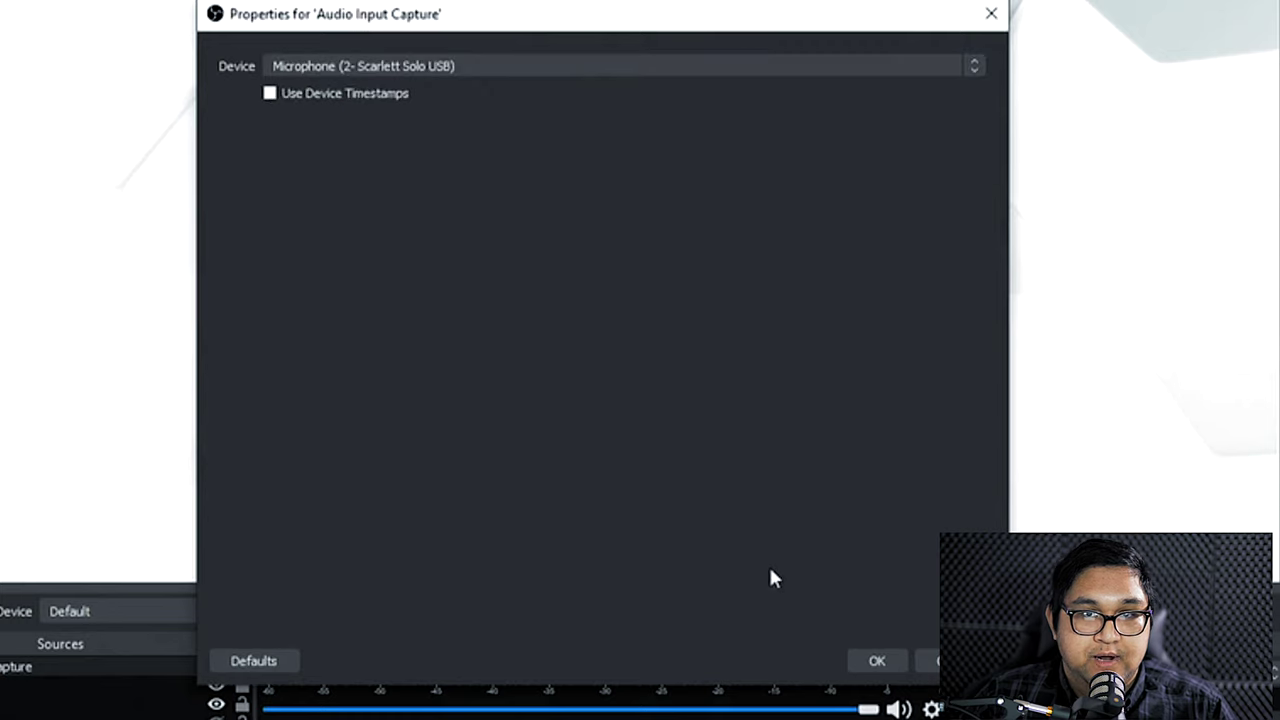
click(896, 668)
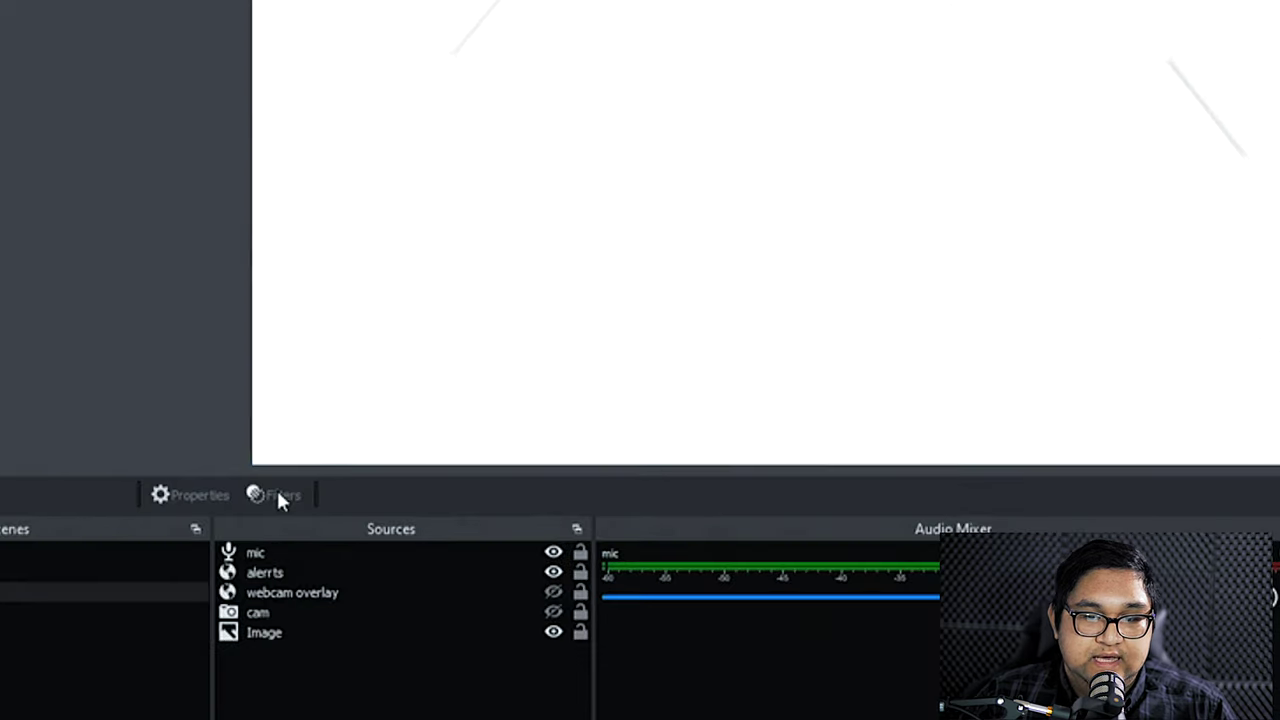
Step: Add a Noise Suppression filter to the mic source, keeping its default name
click(296, 554)
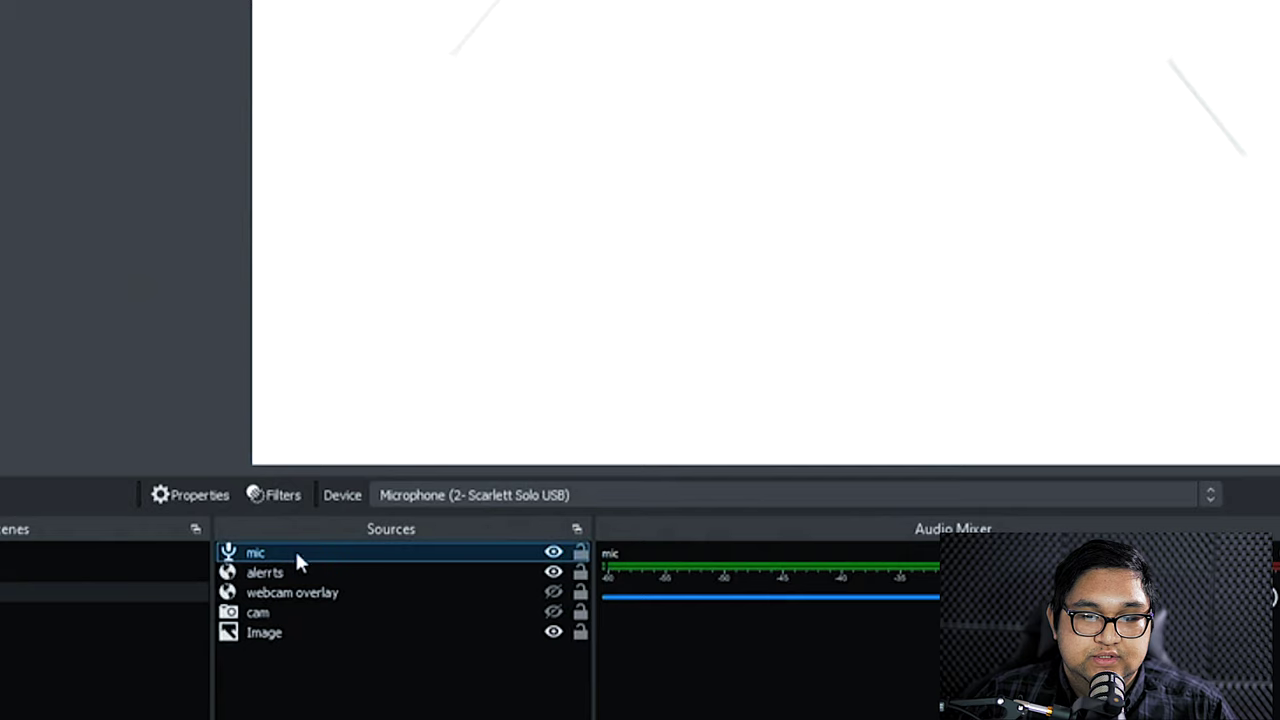
click(283, 494)
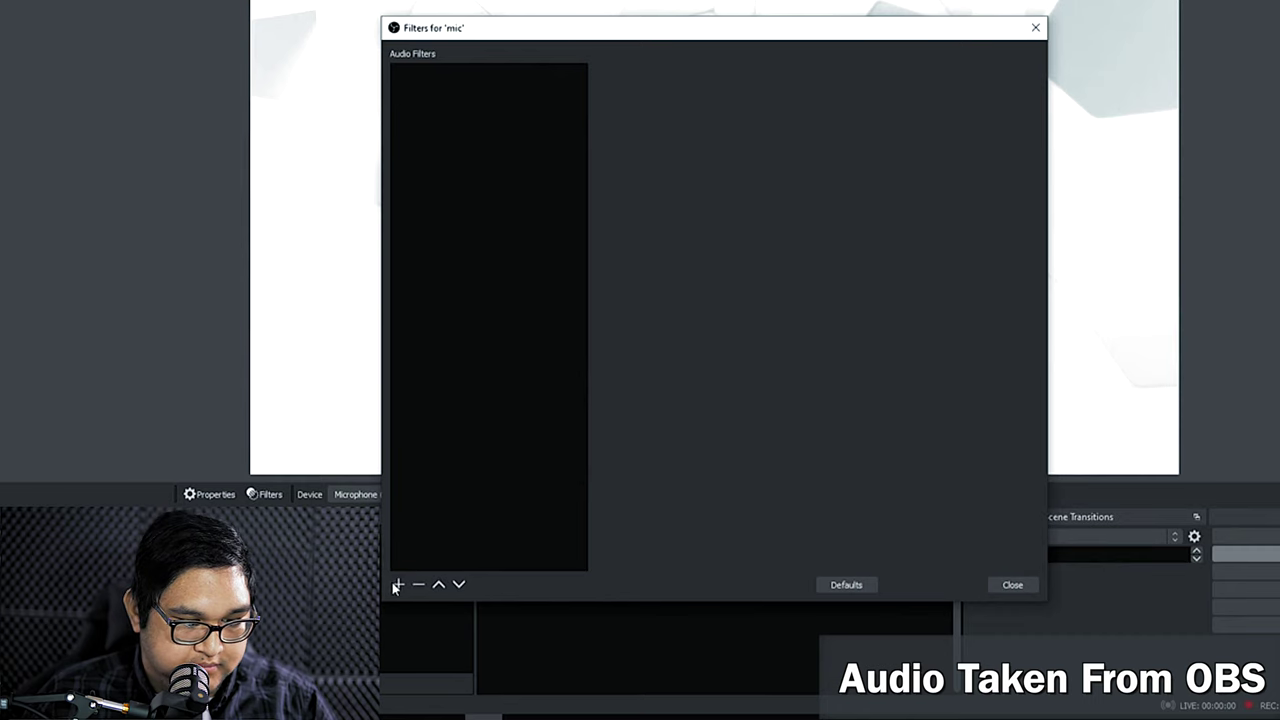
click(398, 584)
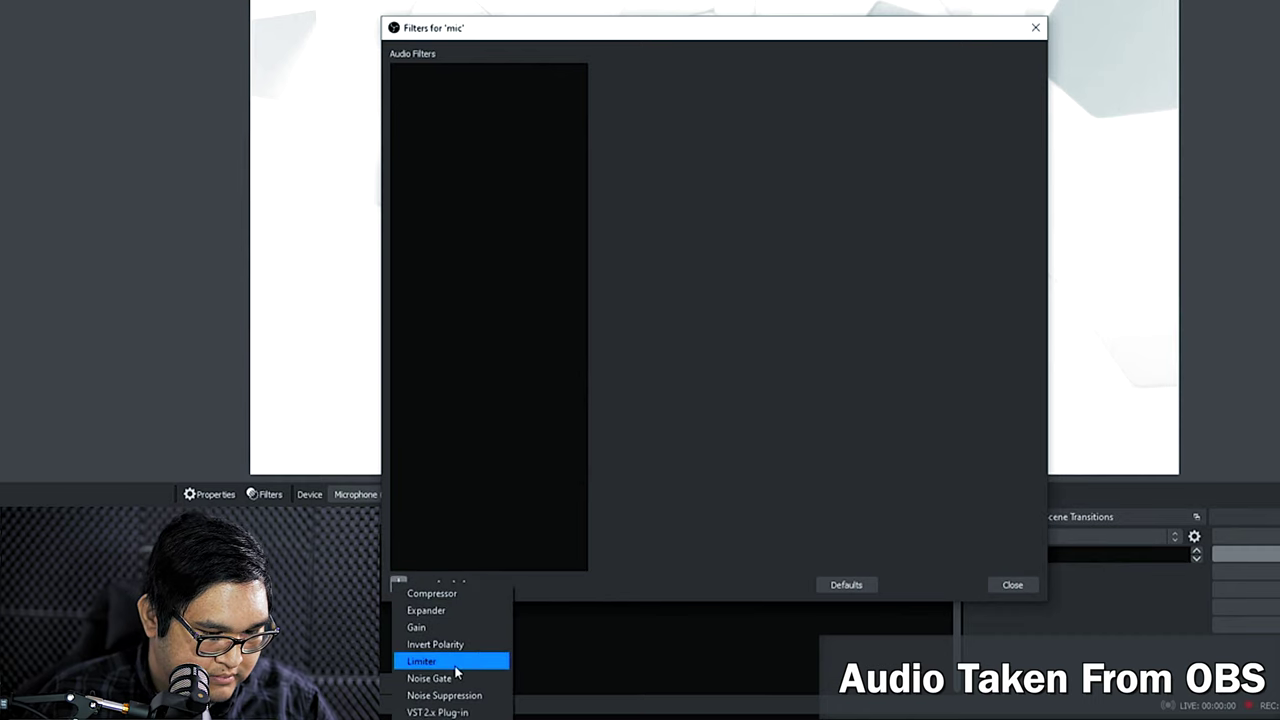
click(460, 695)
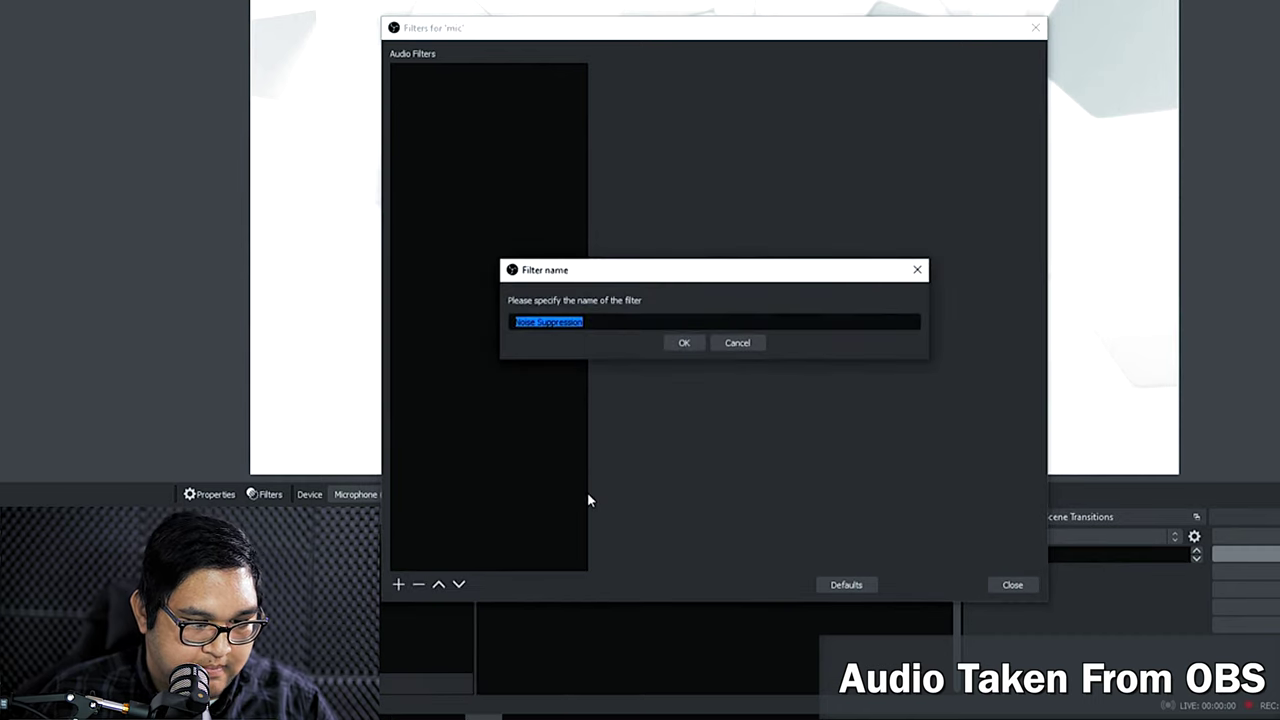
click(688, 344)
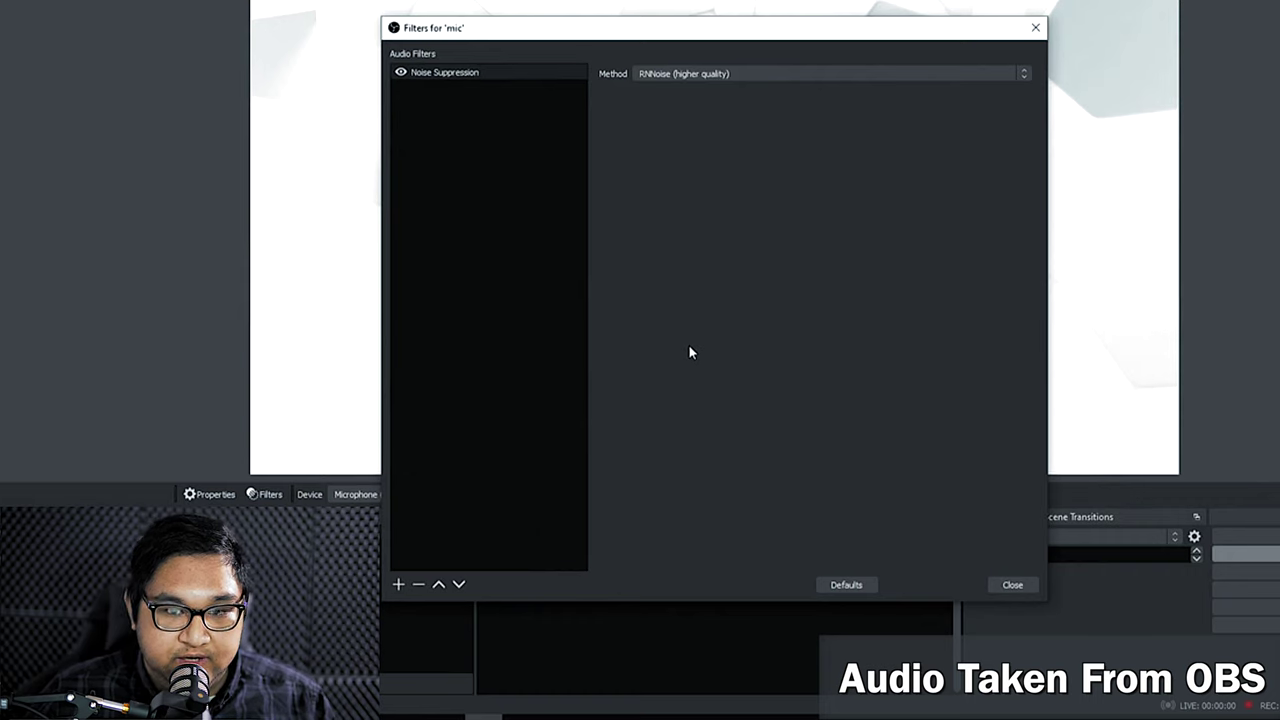
click(700, 80)
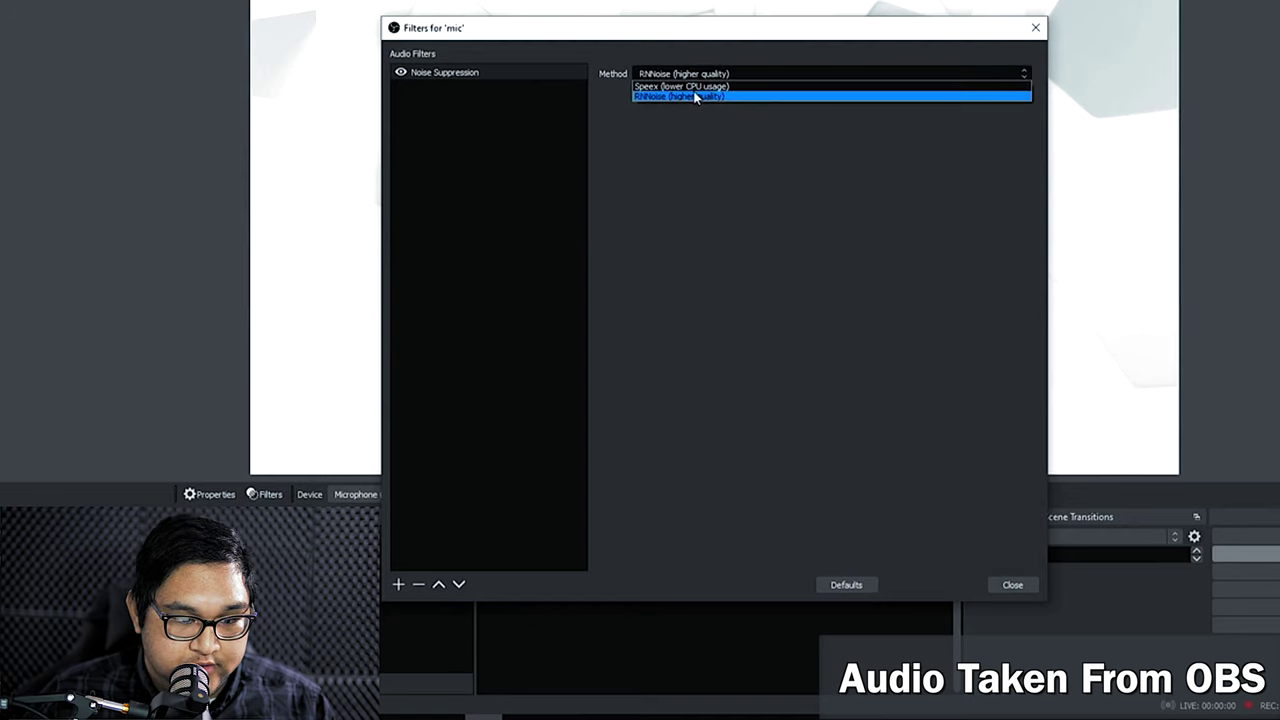
key(Up)
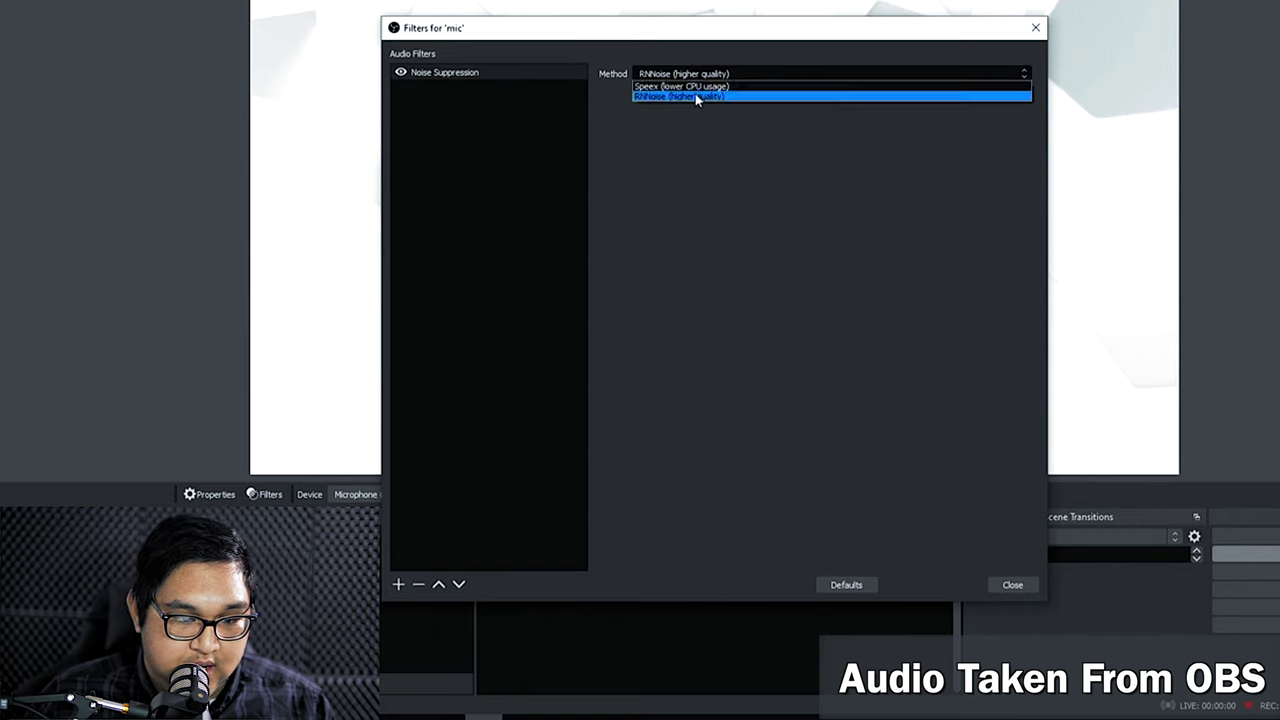
click(695, 95)
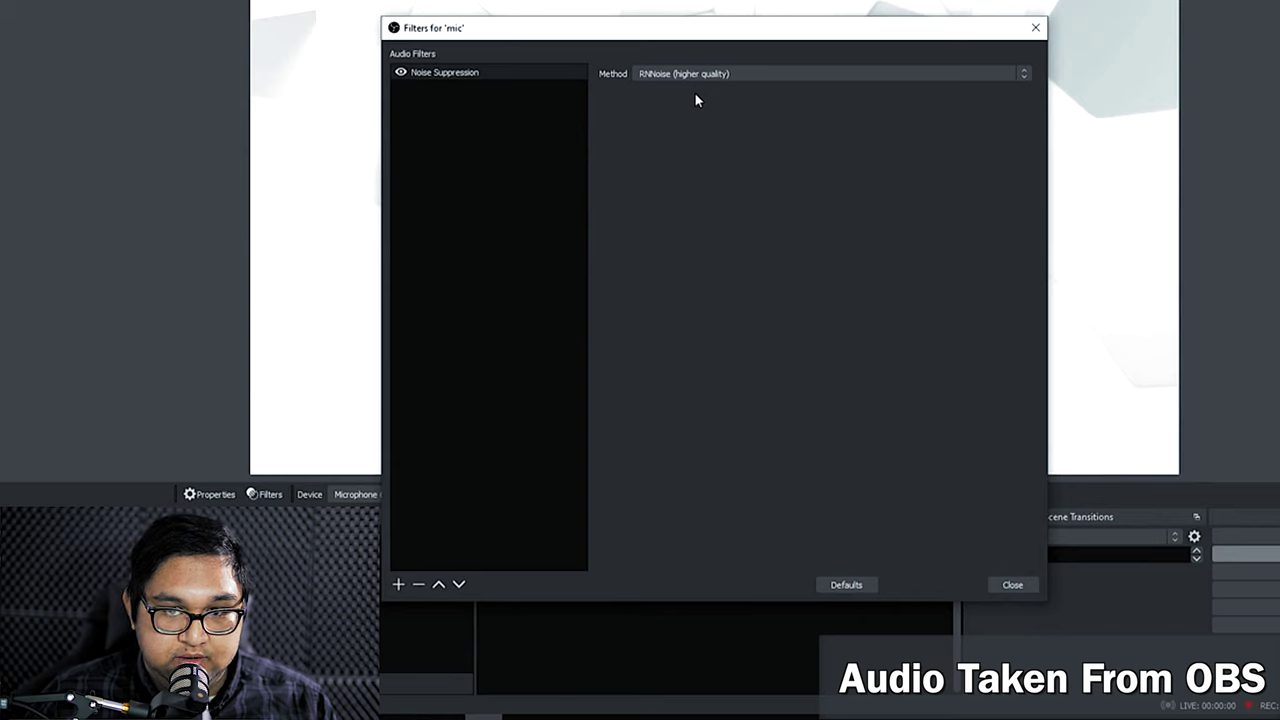
click(701, 87)
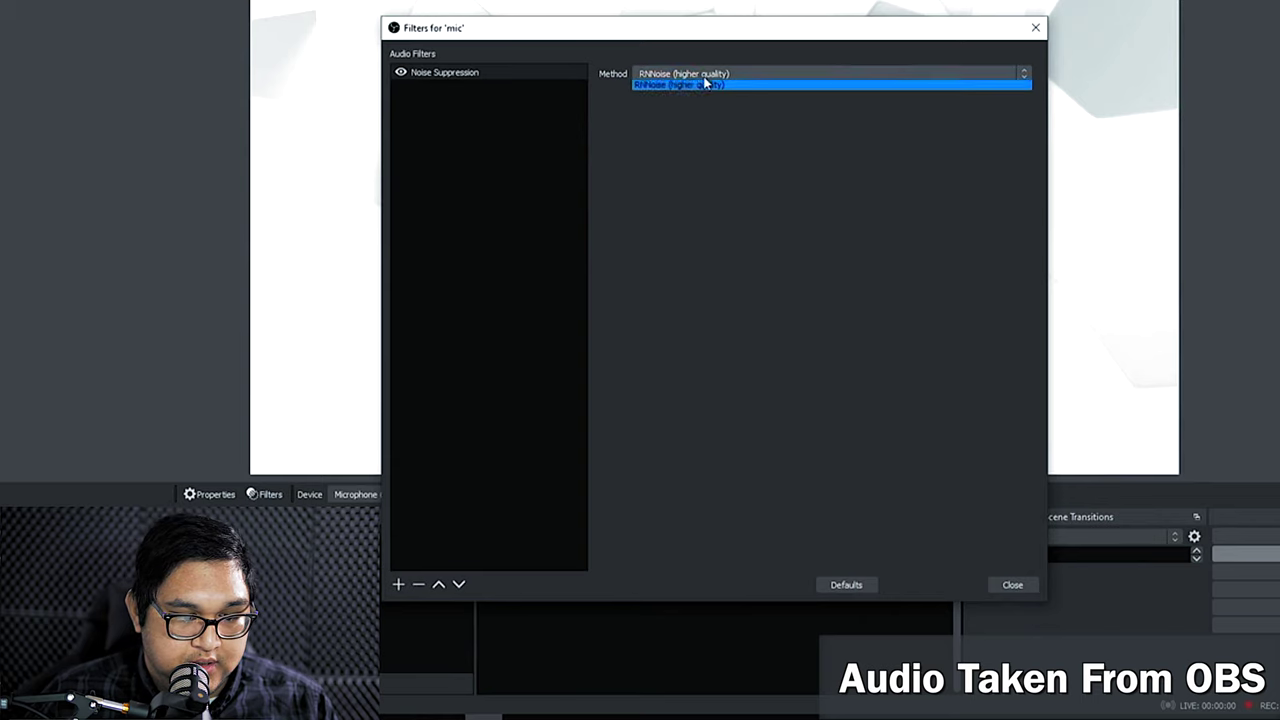
Step: Switch Noise Suppression to Speex (lower CPU usage) with a -40 dB suppression level
click(700, 92)
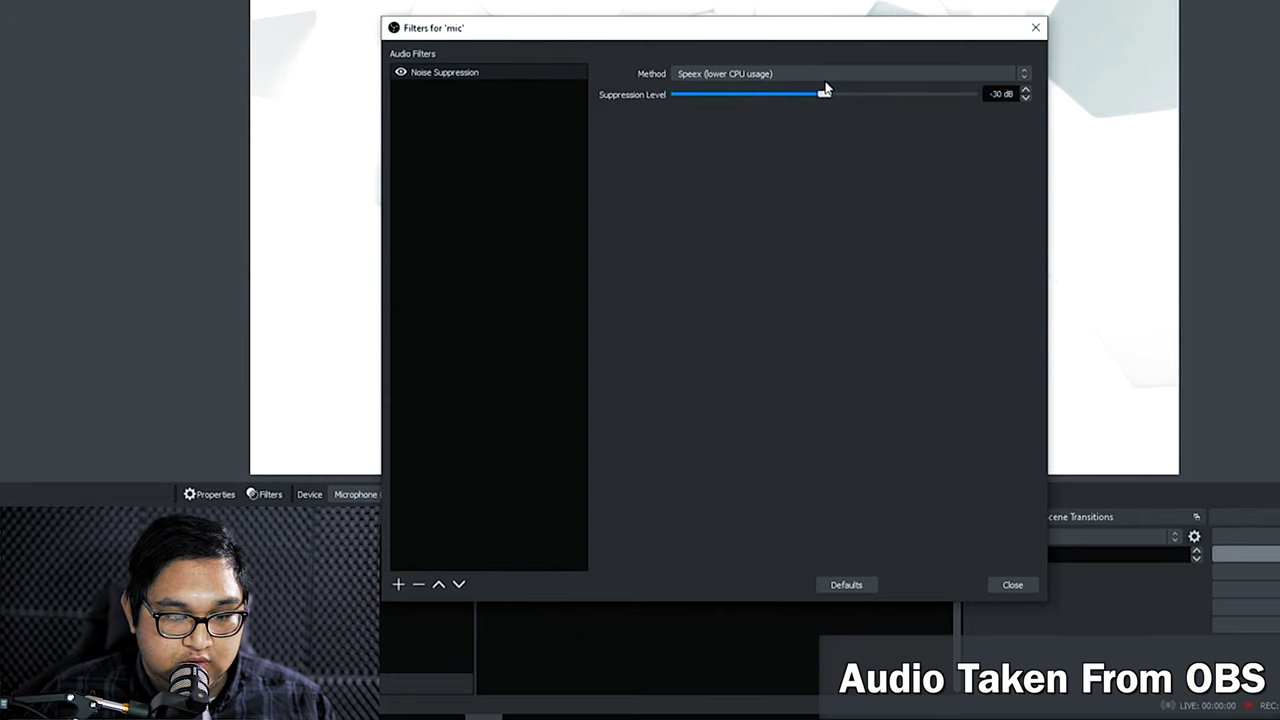
drag(822, 97, 777, 94)
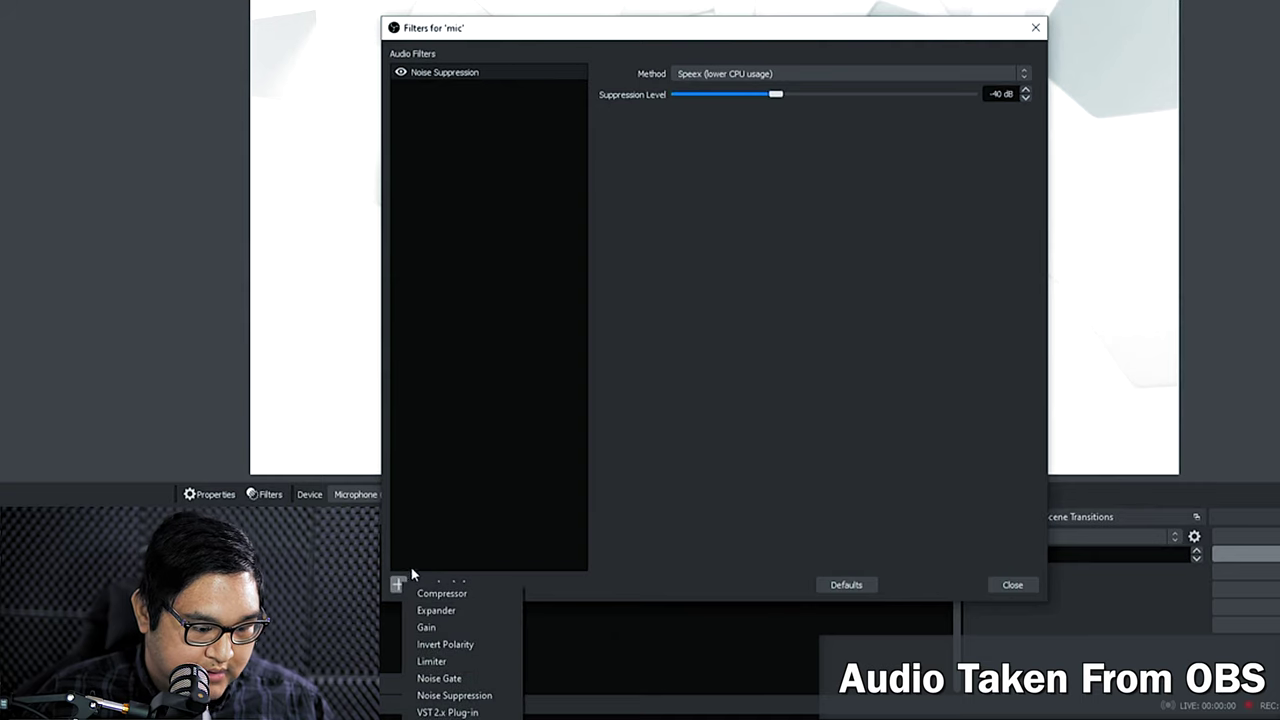
Step: Add a Noise Gate filter with -32 dB close and -26 dB open thresholds
click(449, 678)
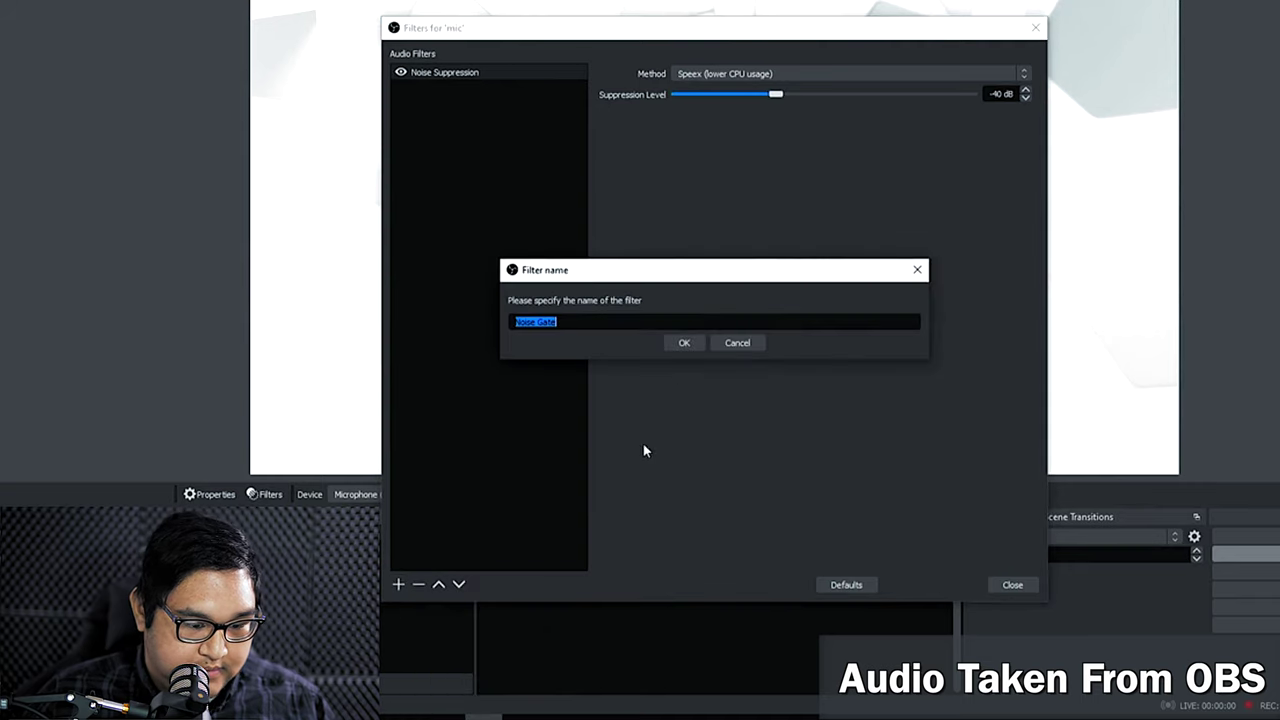
click(686, 343)
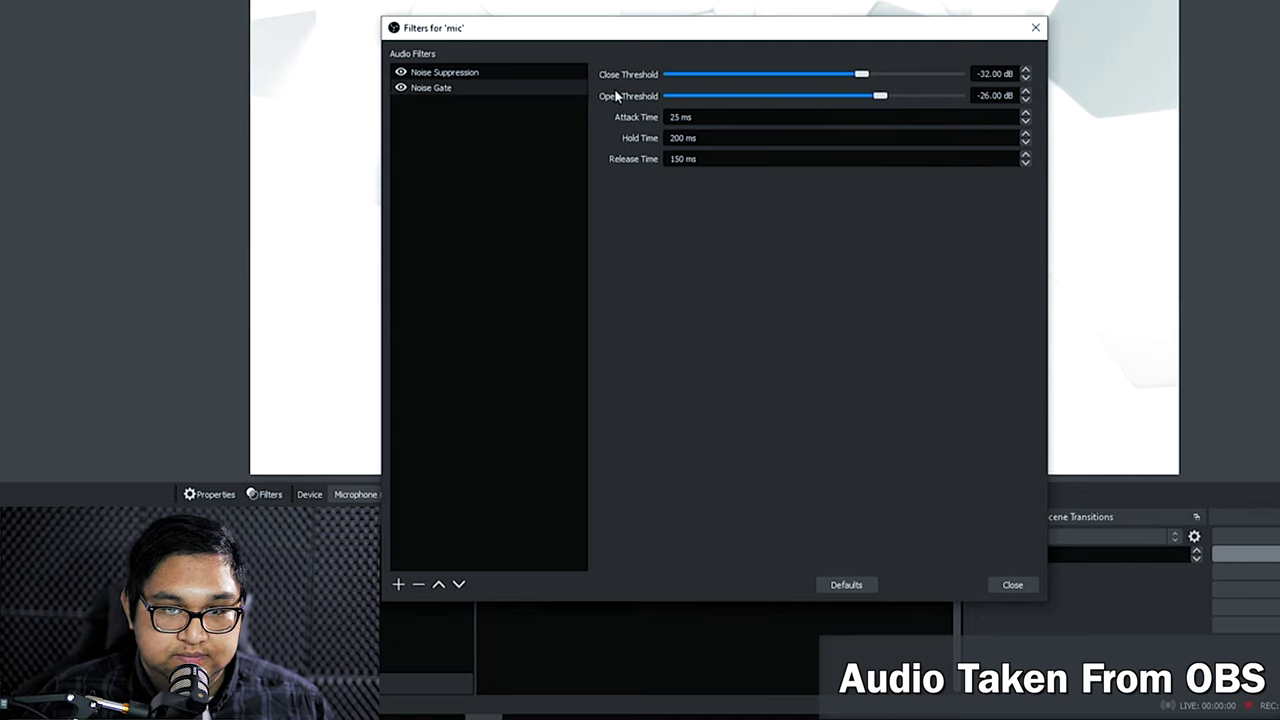
click(488, 521)
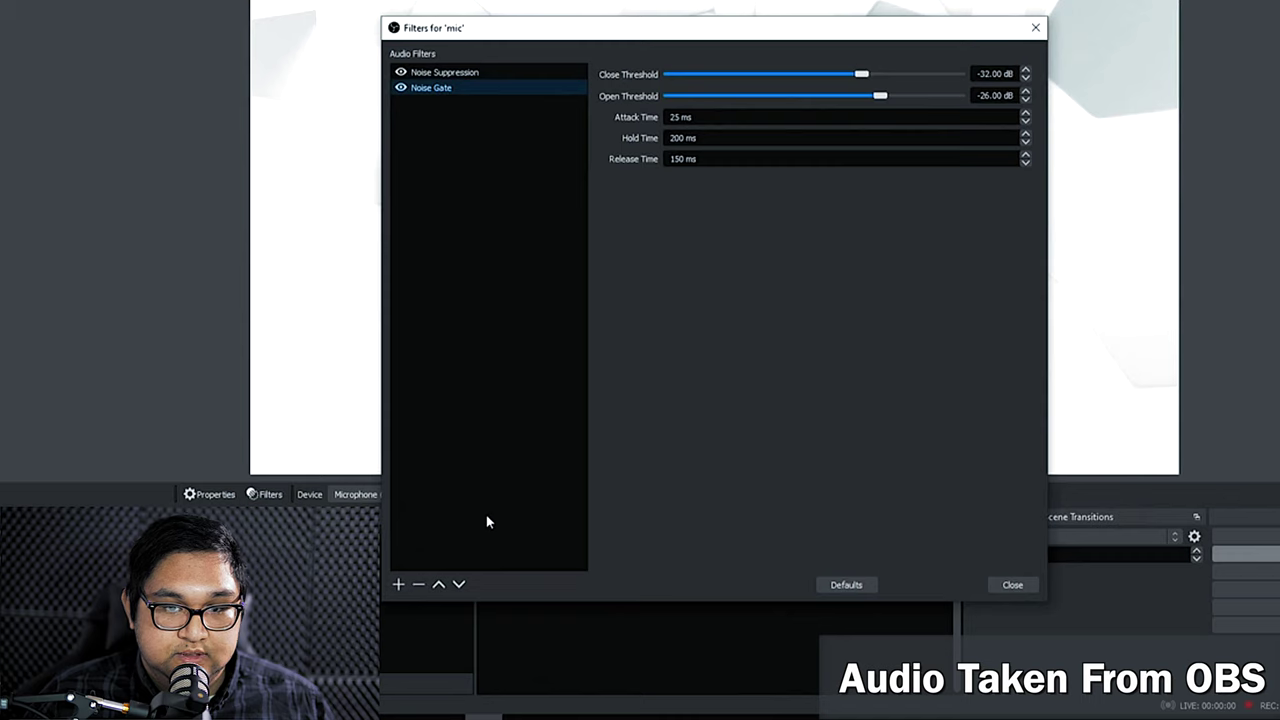
click(400, 585)
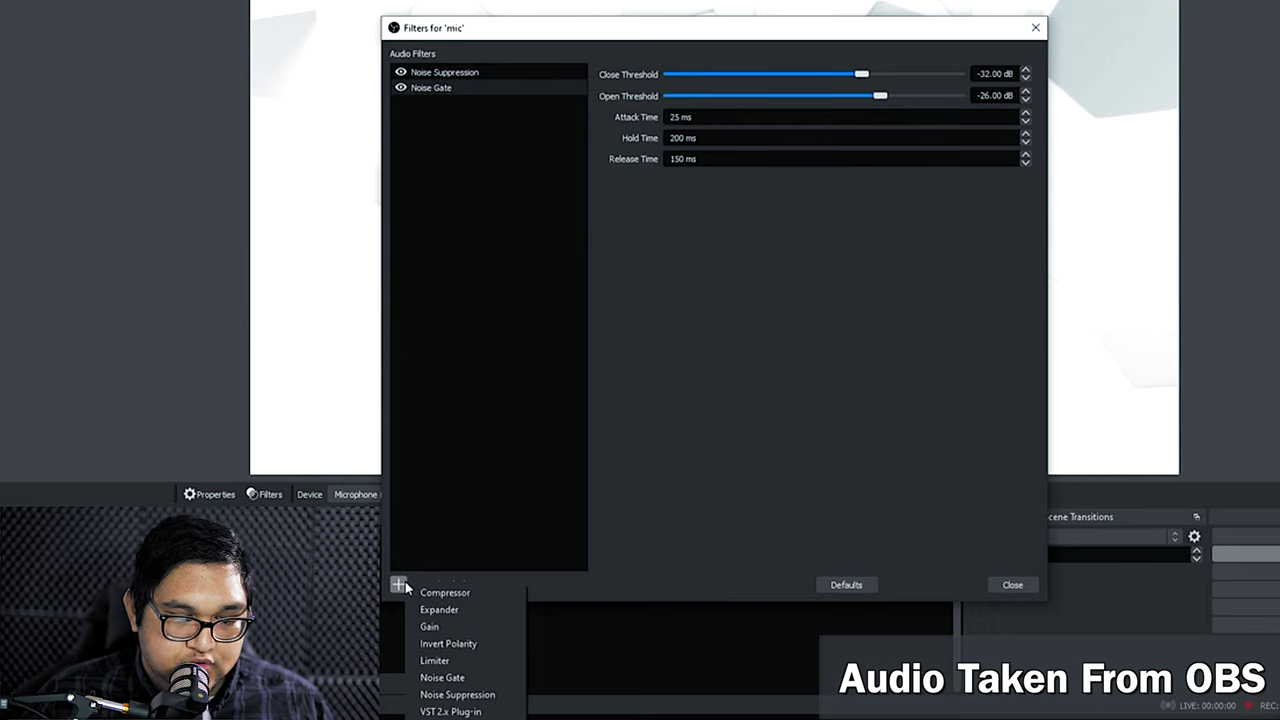
Step: Add a limiter named Prelimiter with a -12 dB threshold and 1 ms release
click(446, 661)
key(Return)
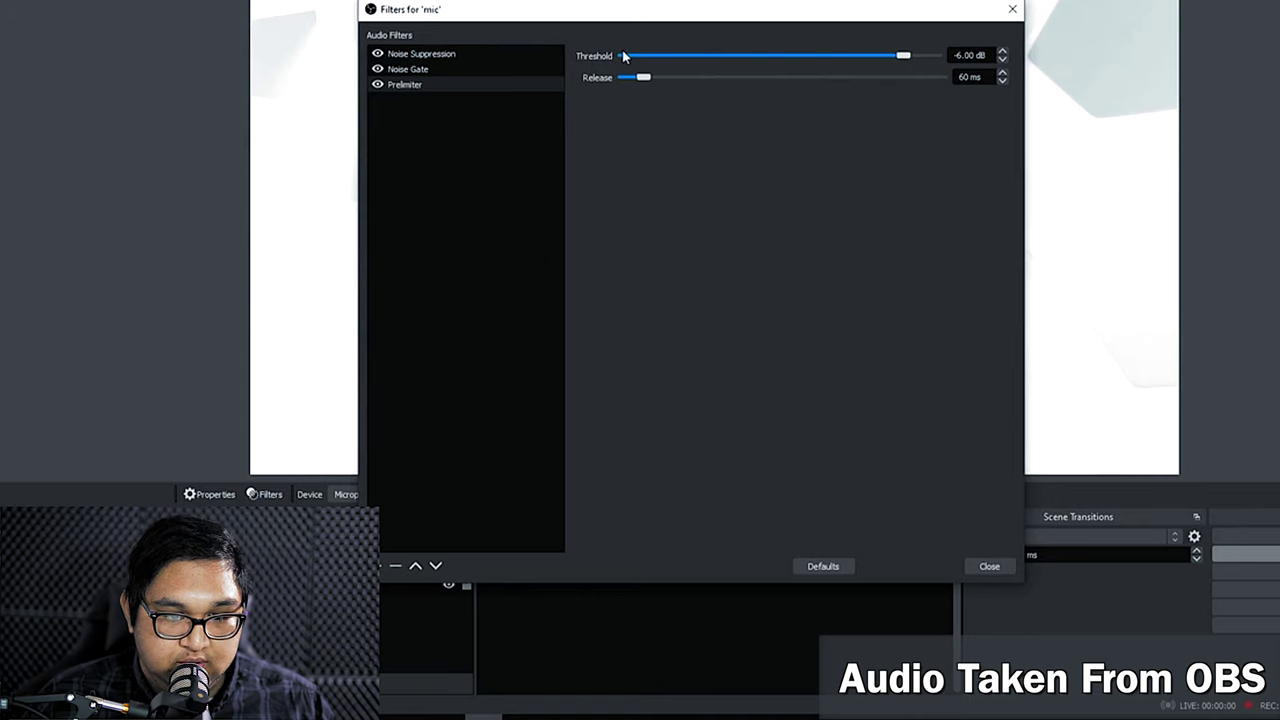
drag(905, 56, 875, 52)
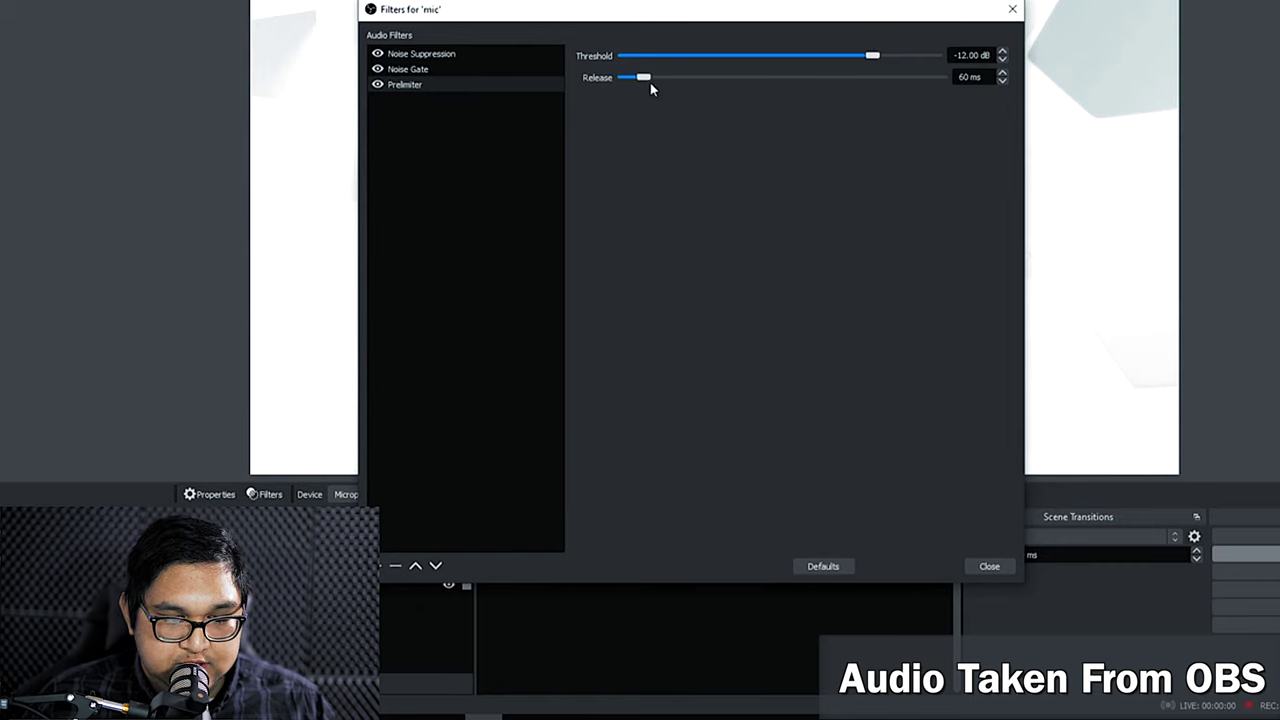
drag(645, 83, 610, 89)
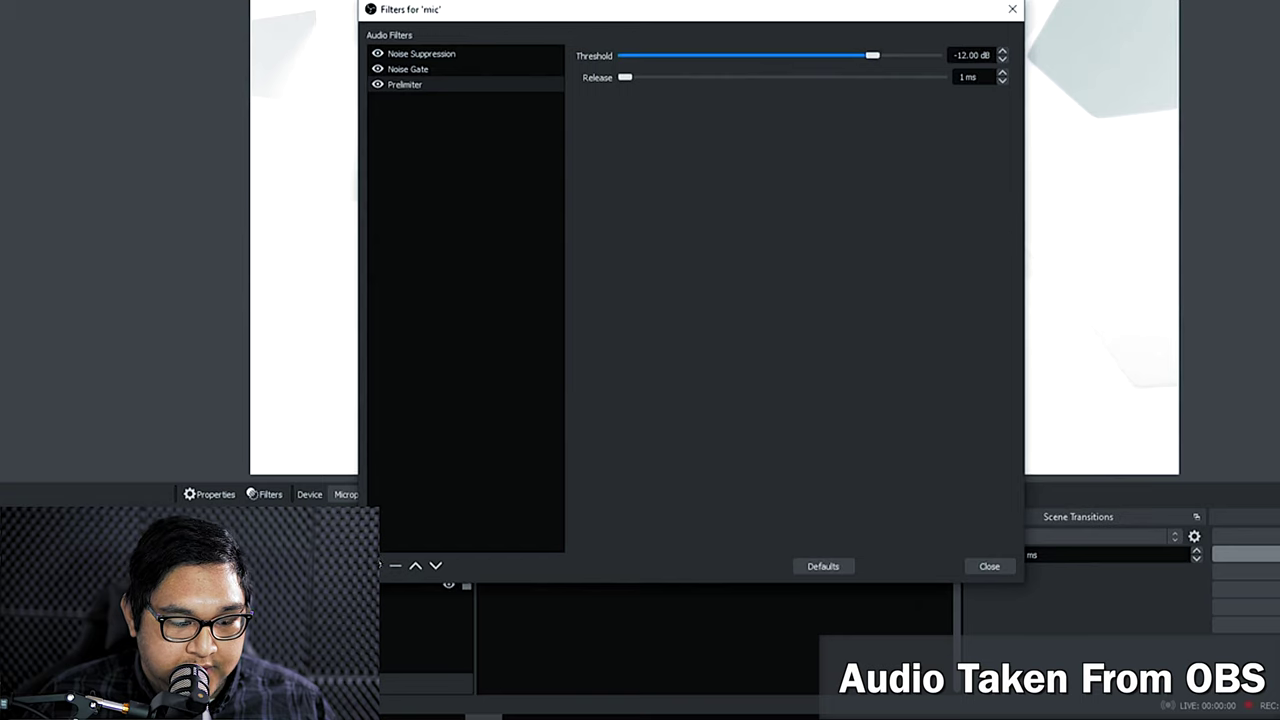
click(380, 566)
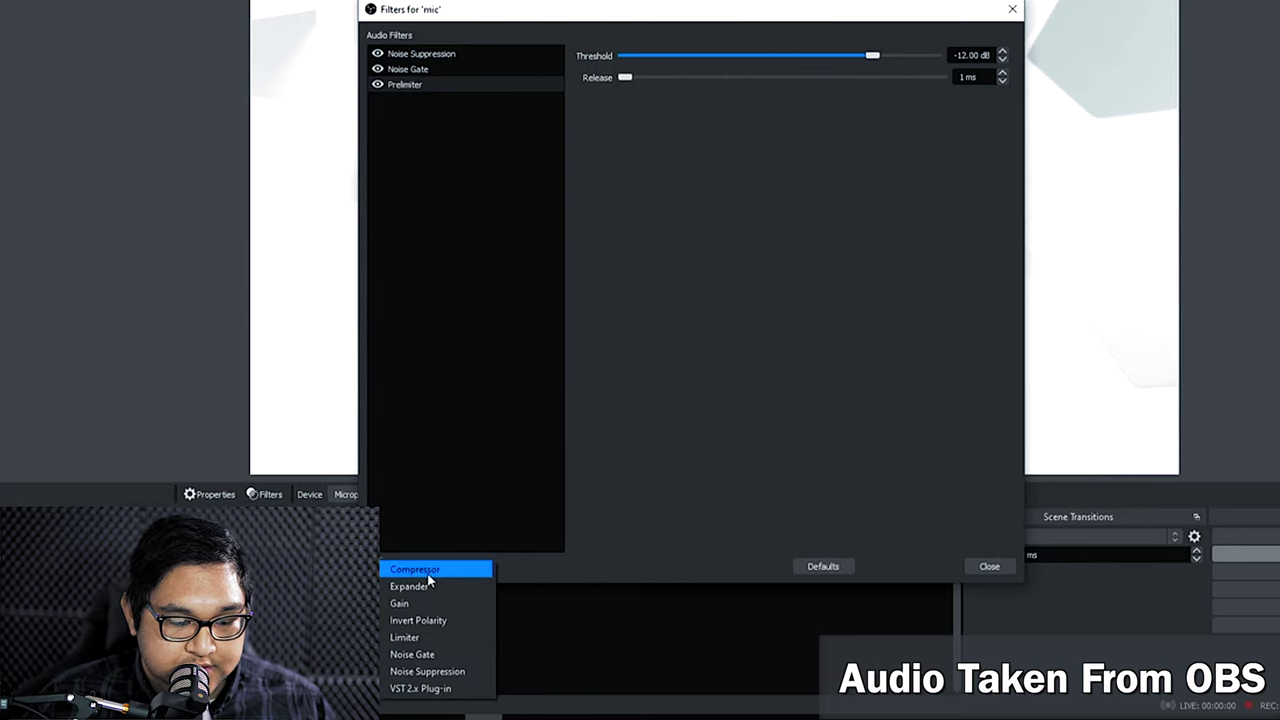
Step: Add a Compressor filter after the Prelimiter, keeping the default name
click(428, 572)
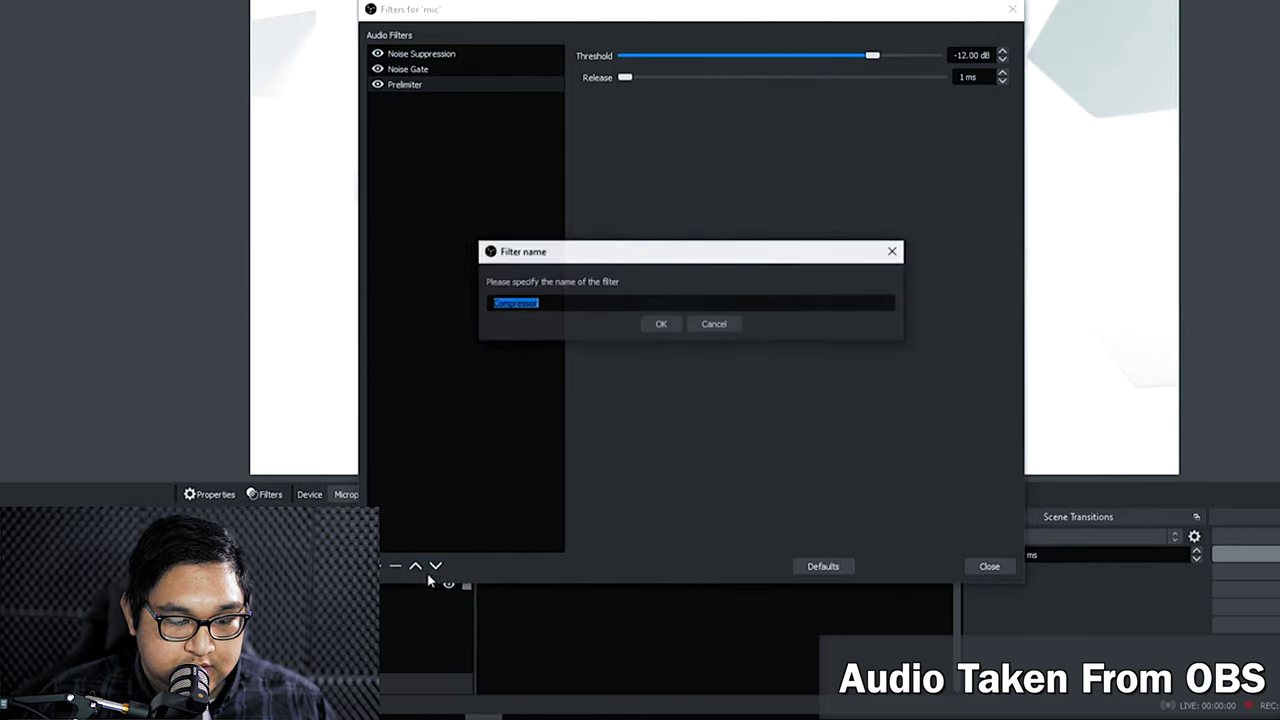
click(670, 327)
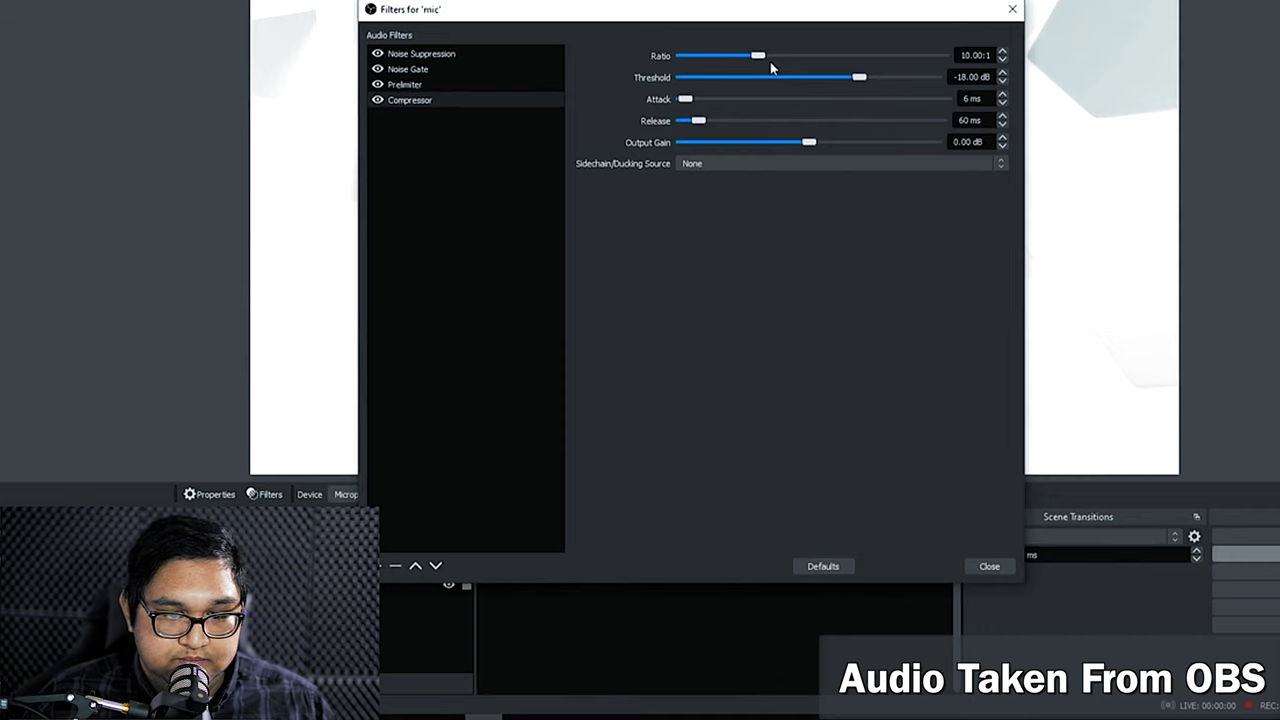
Step: Set the Compressor ratio to 3:1, threshold to -25.70 dB and attack to 1 ms
drag(757, 58, 703, 61)
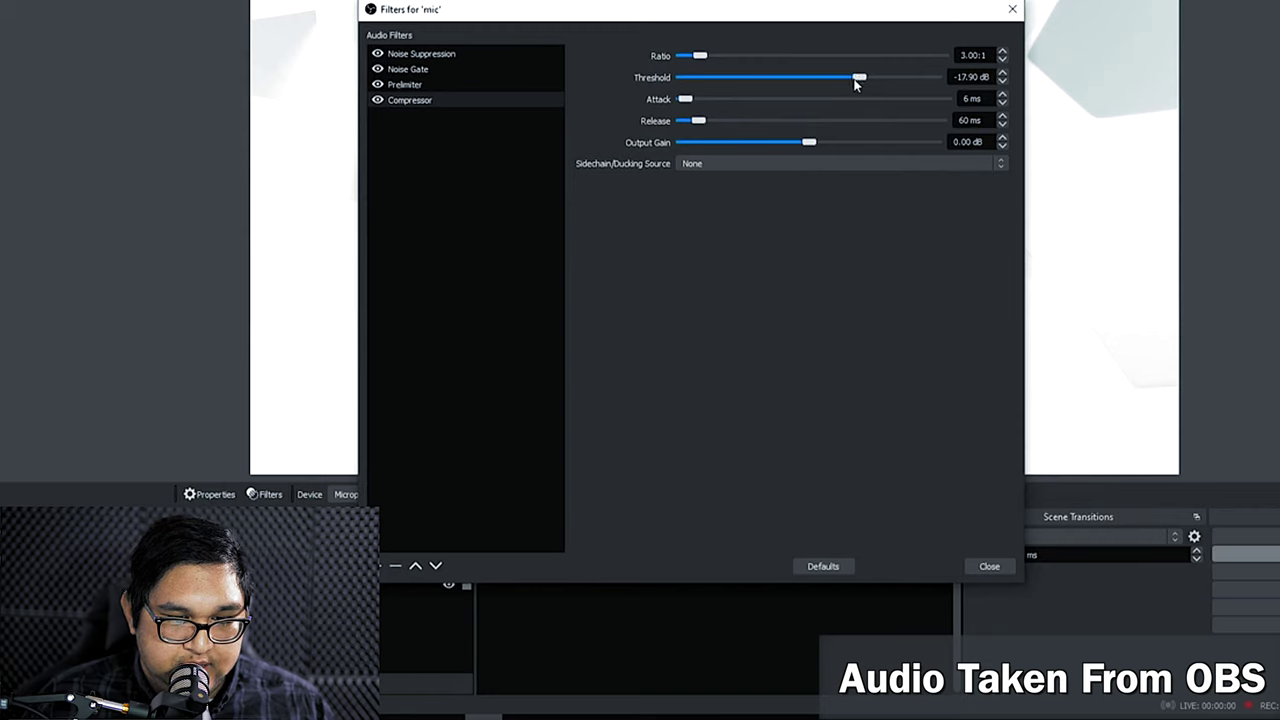
drag(855, 78, 826, 78)
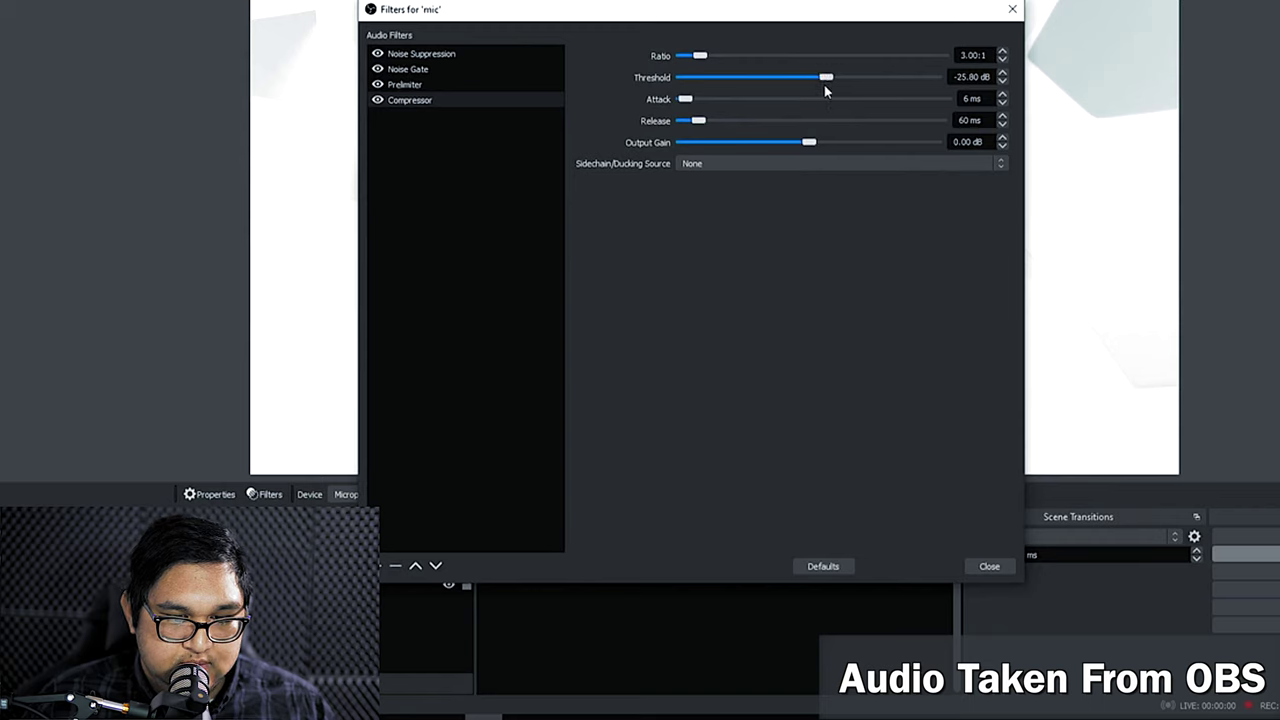
drag(826, 91, 827, 84)
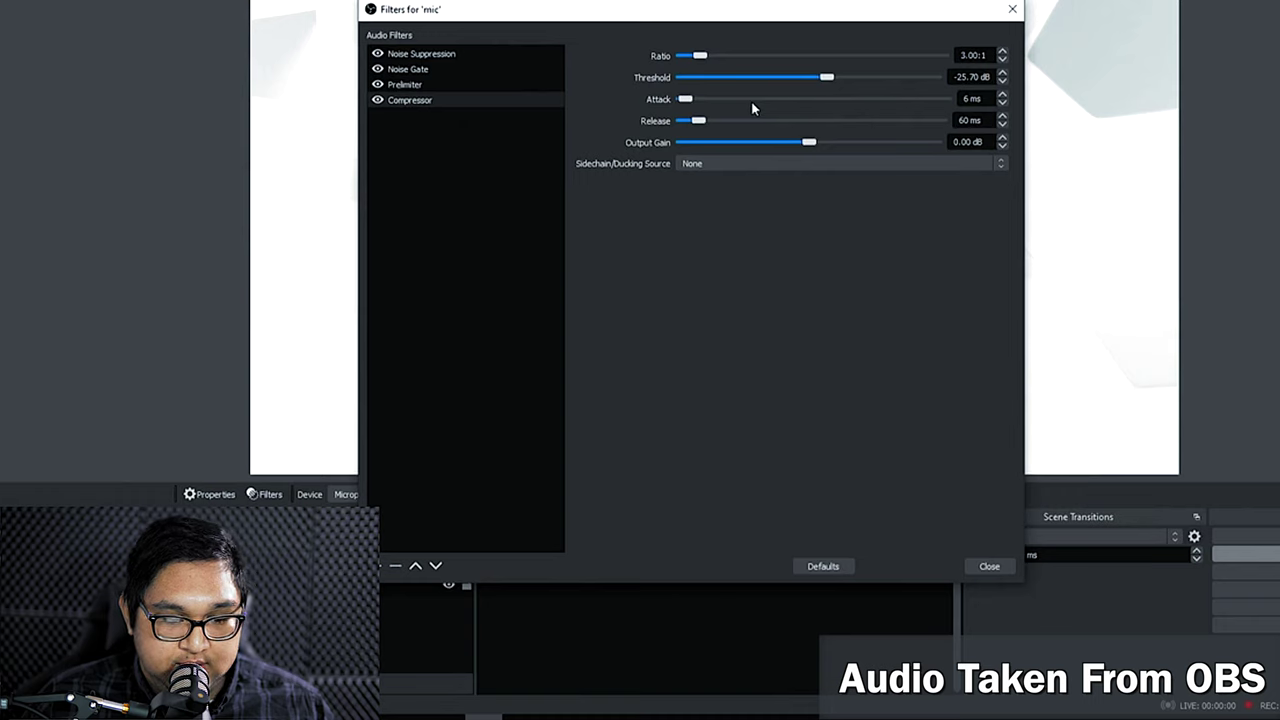
drag(693, 100, 689, 102)
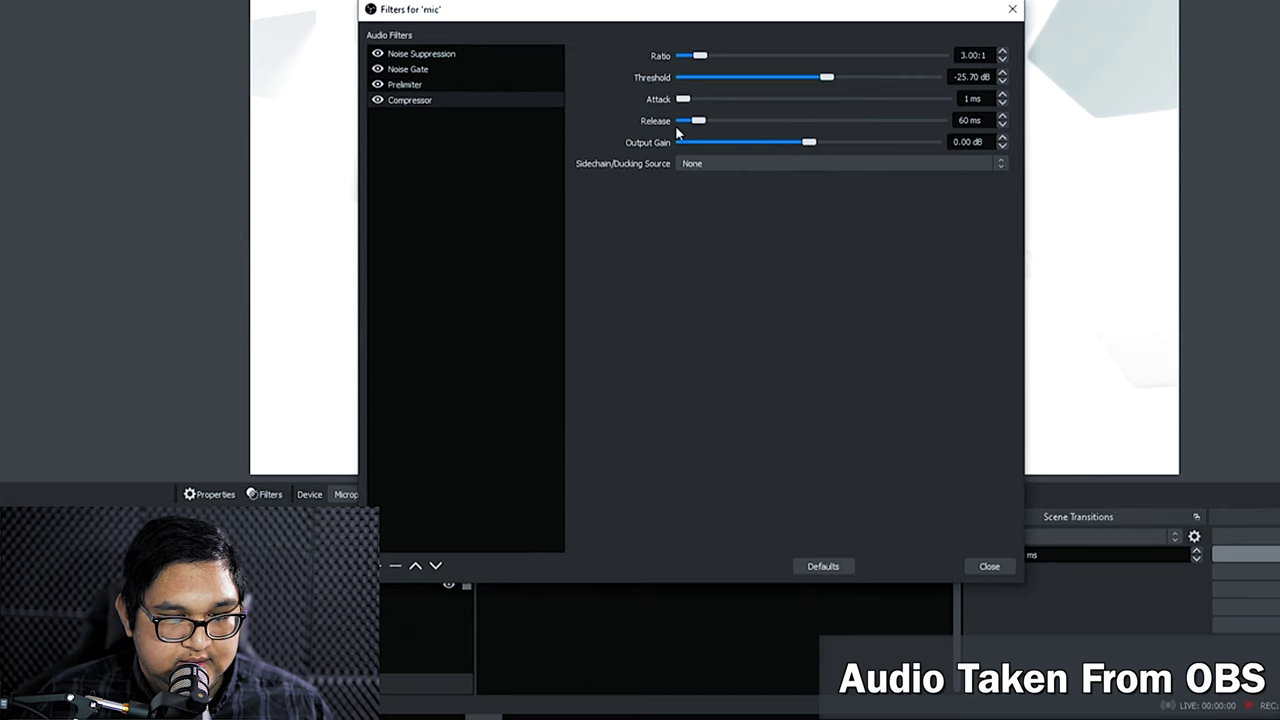
Step: Set the Compressor release to 15 ms and output gain to 12.90 dB
drag(706, 124, 691, 122)
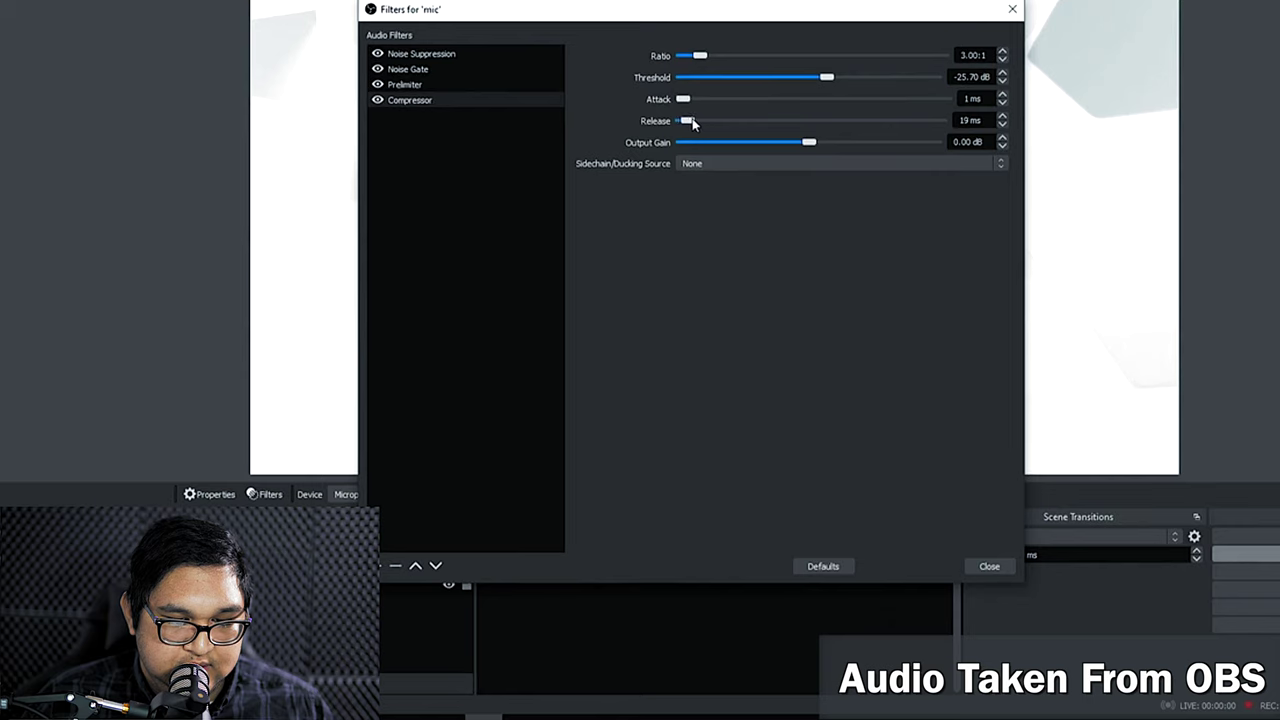
drag(690, 122, 693, 121)
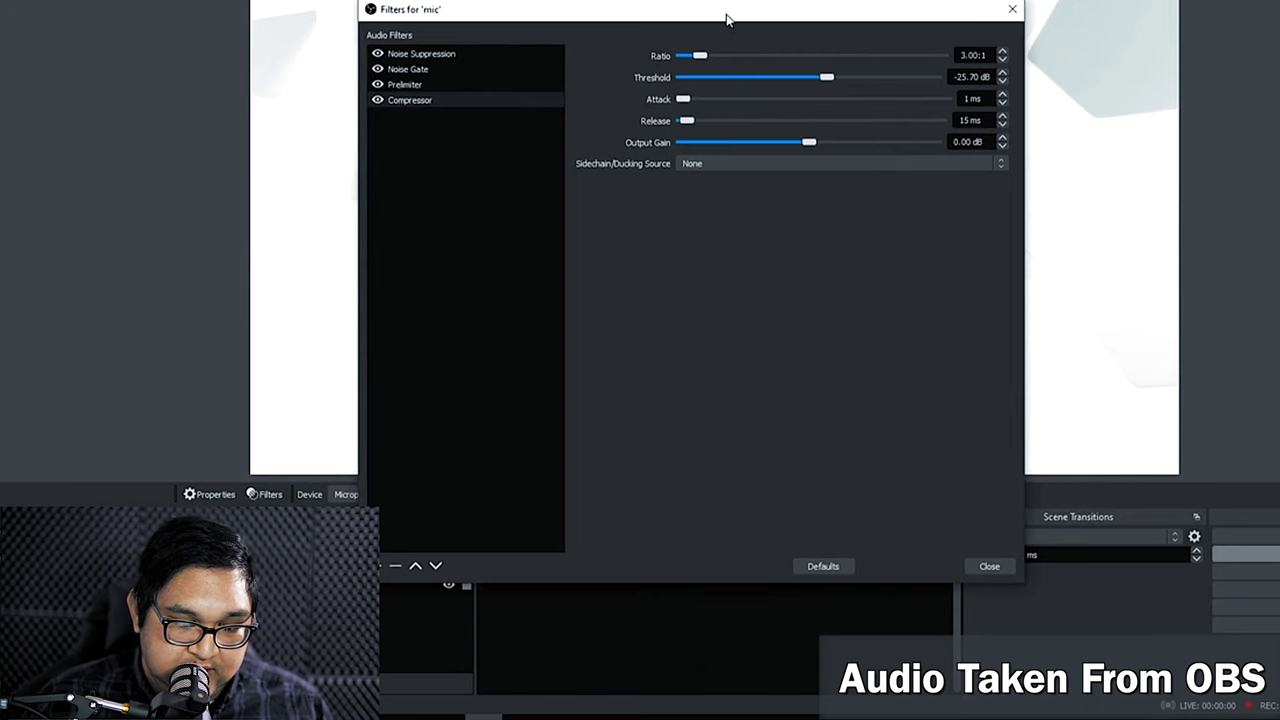
drag(727, 18, 942, 0)
drag(1024, 72, 1073, 75)
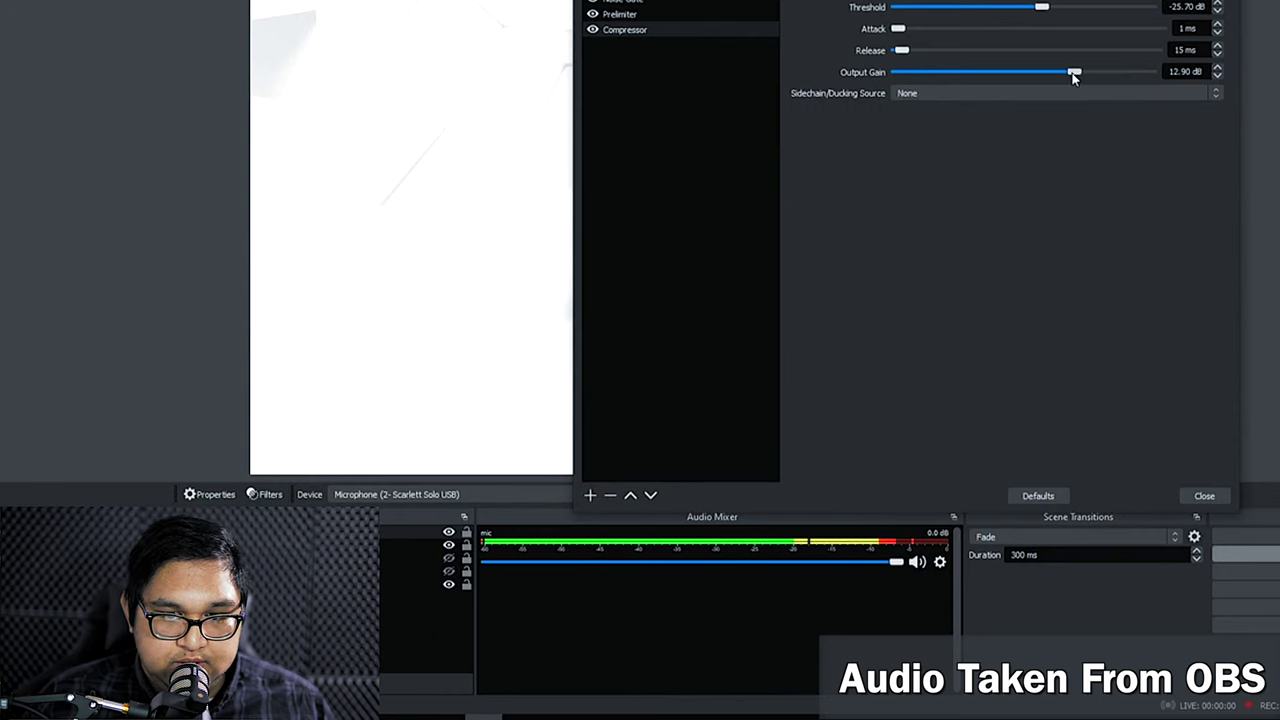
drag(900, 0, 802, 6)
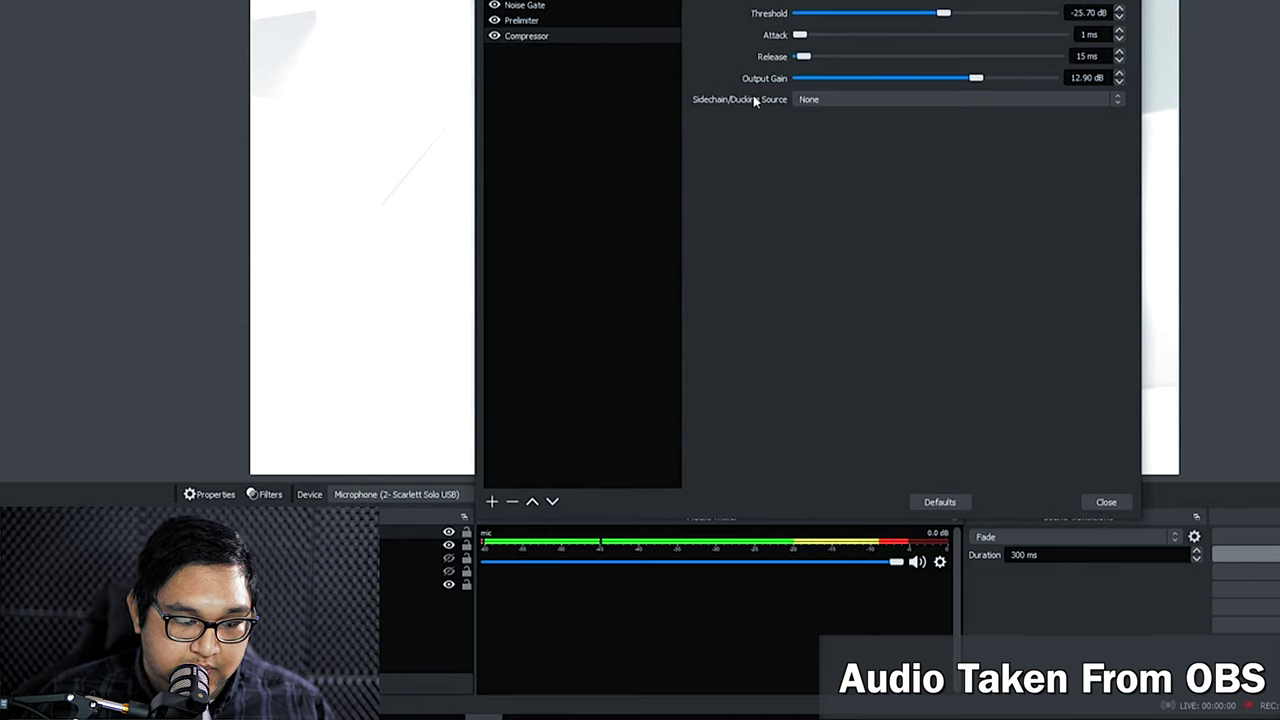
click(491, 501)
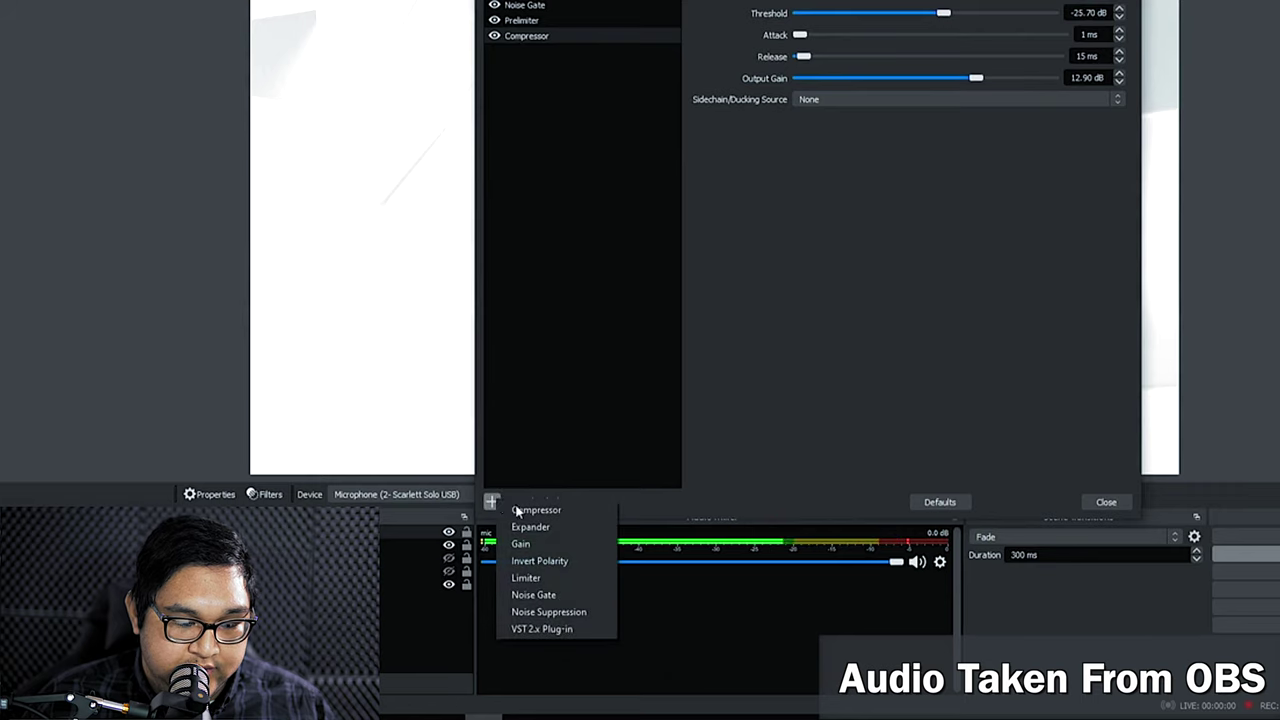
Step: Add a final Limiter with its threshold raised to -3.00 dB
click(548, 578)
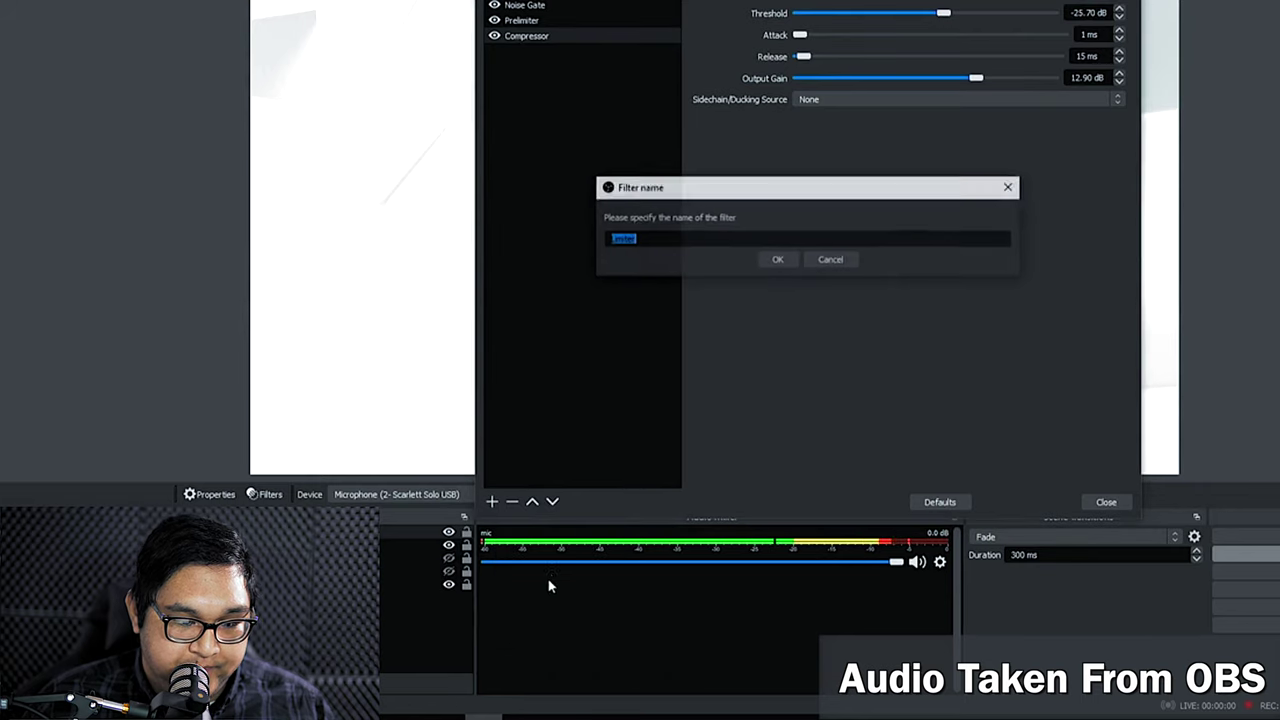
click(743, 330)
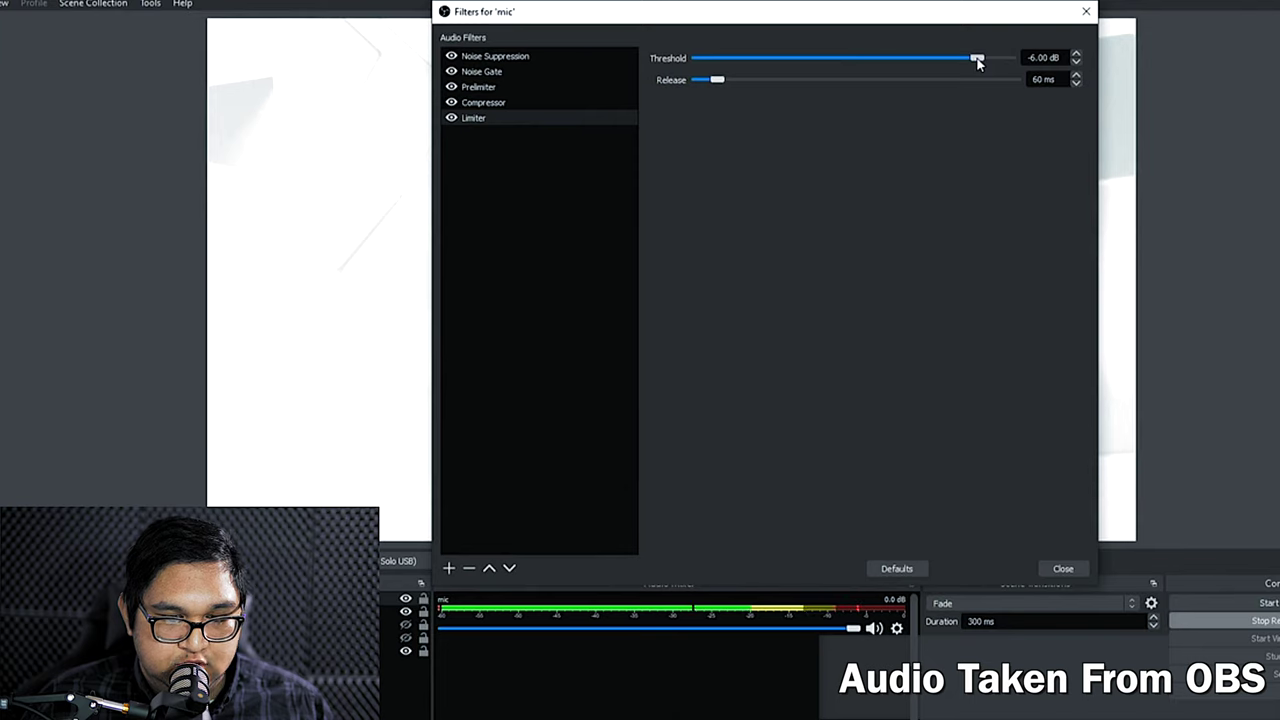
drag(977, 59, 992, 58)
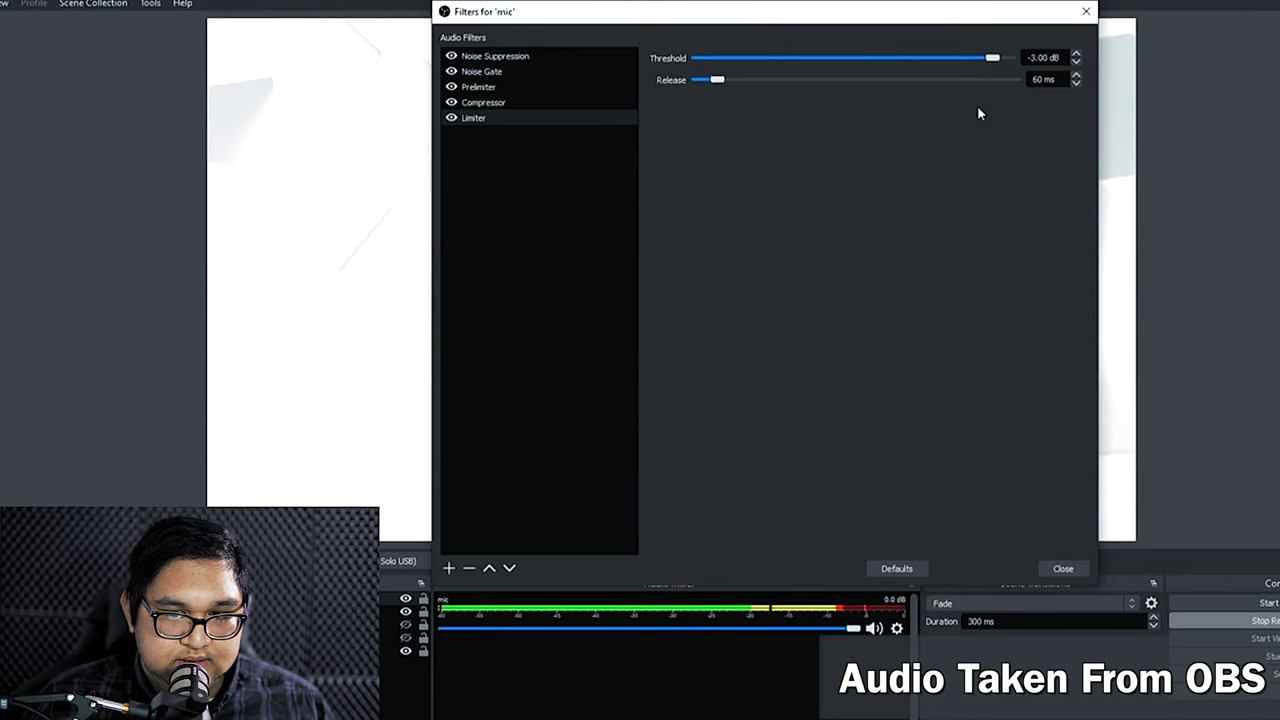